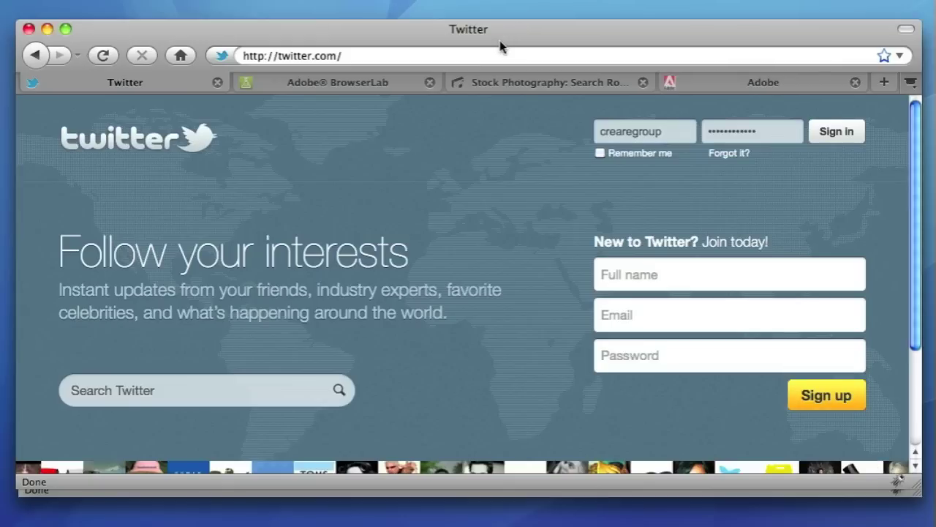
Step: View and then dismiss the current page's site identity information
left_click(222, 49)
left_click(220, 48)
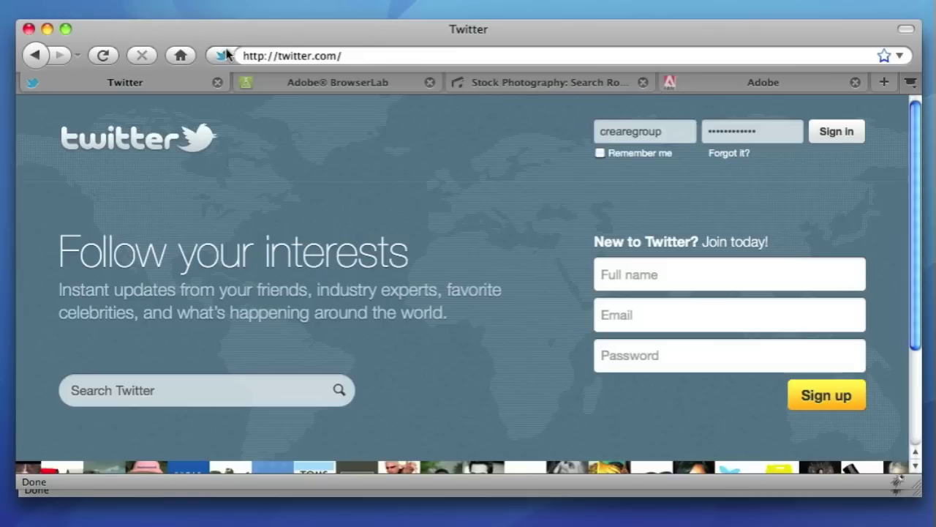
left_click(173, 82)
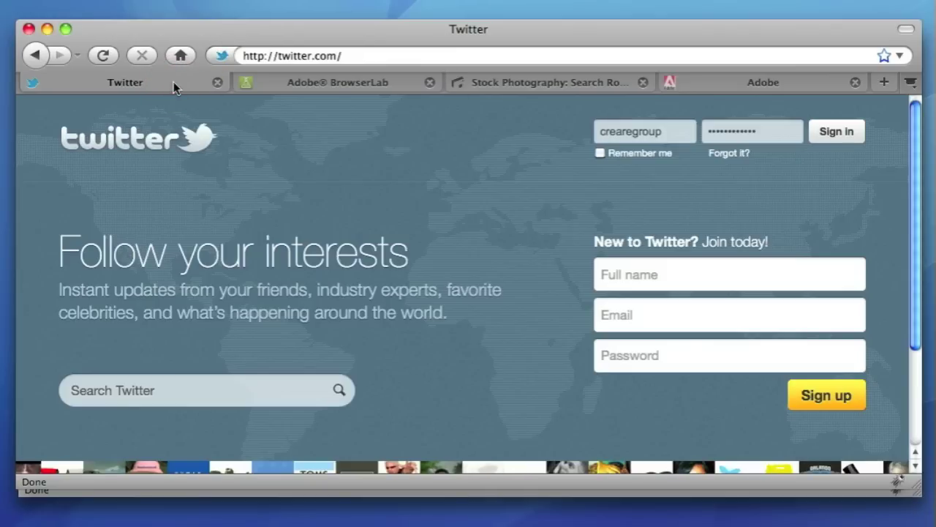
Step: Flip through the BrowserLab, iStockphoto and Adobe tabs, then bring the favicon.cc window forward
left_click(270, 85)
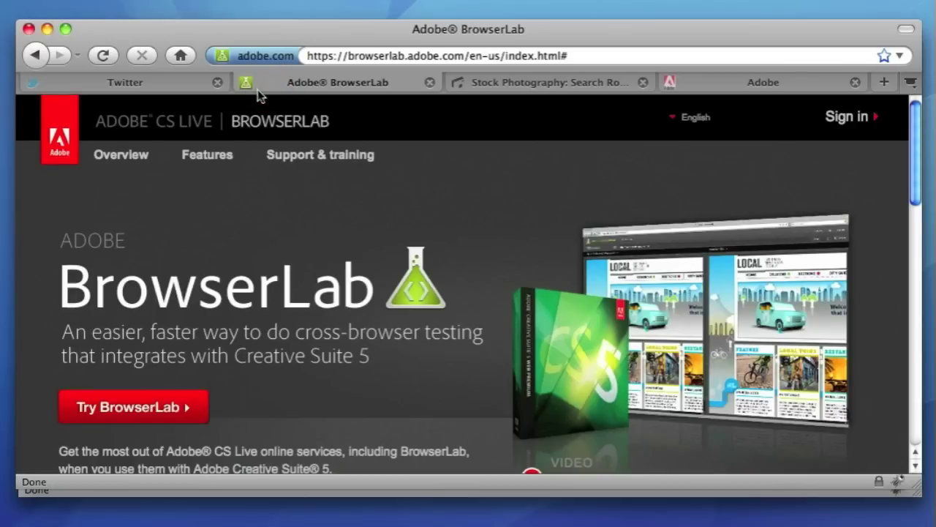
left_click(469, 81)
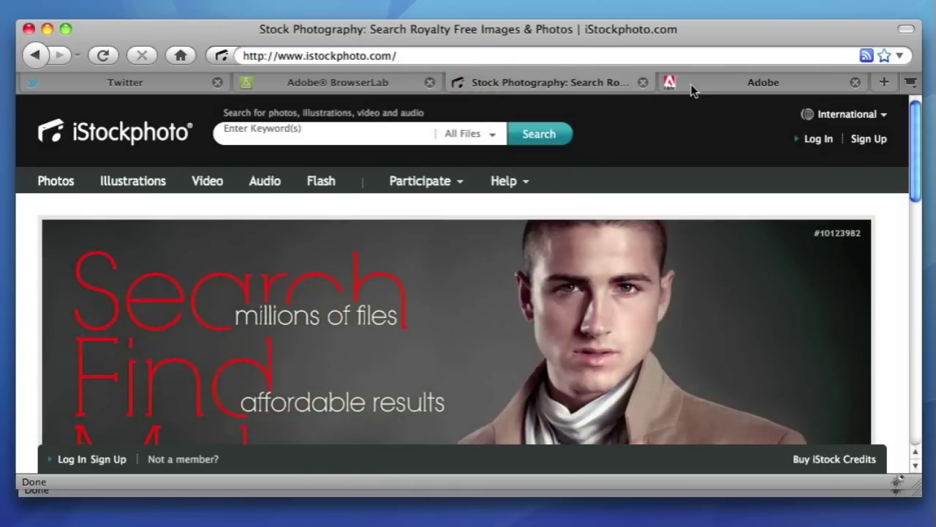
left_click(693, 87)
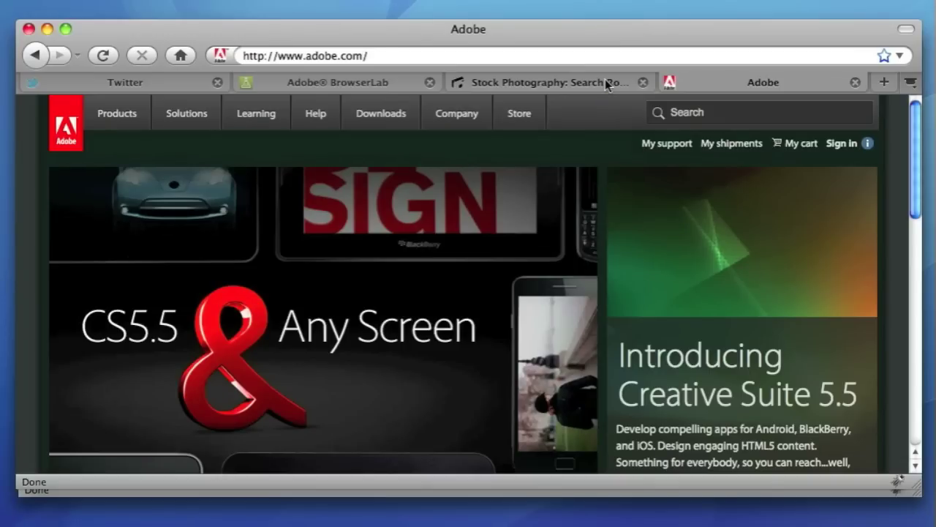
left_click(539, 83)
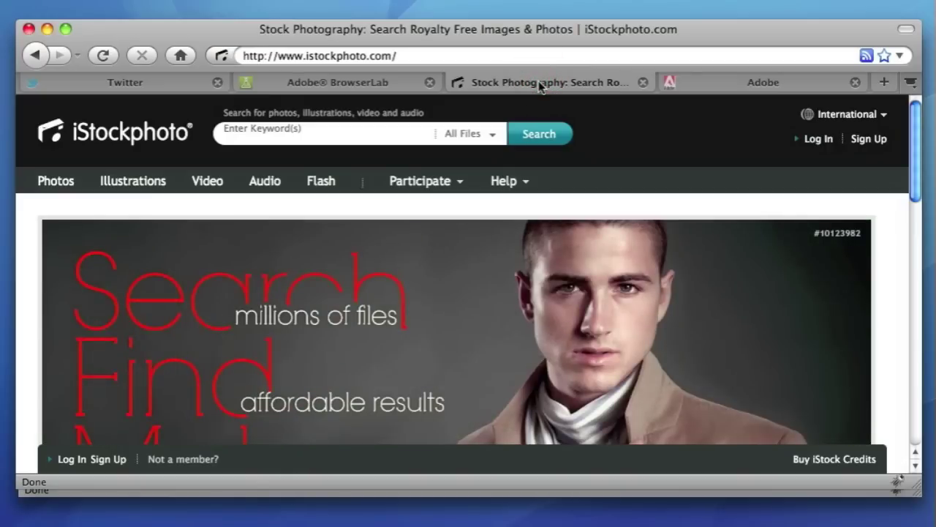
left_click(299, 80)
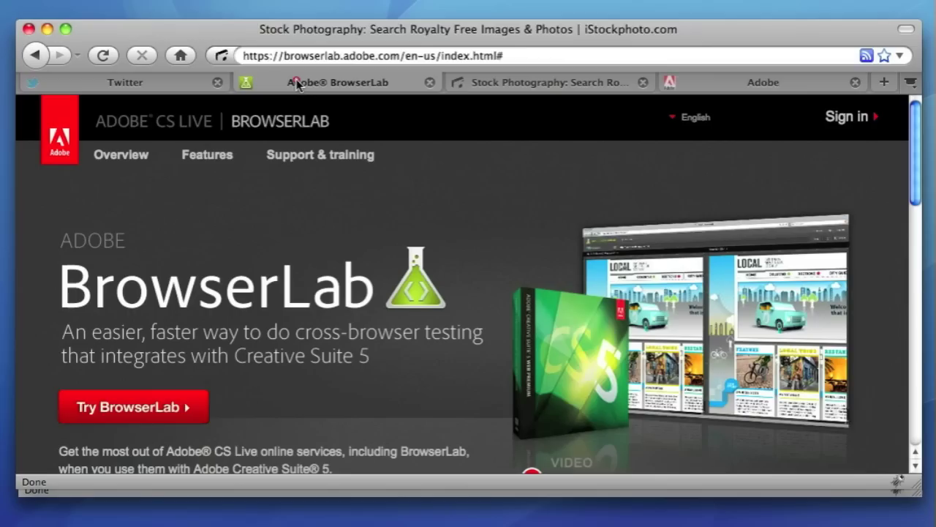
left_click(43, 28)
left_click(122, 40)
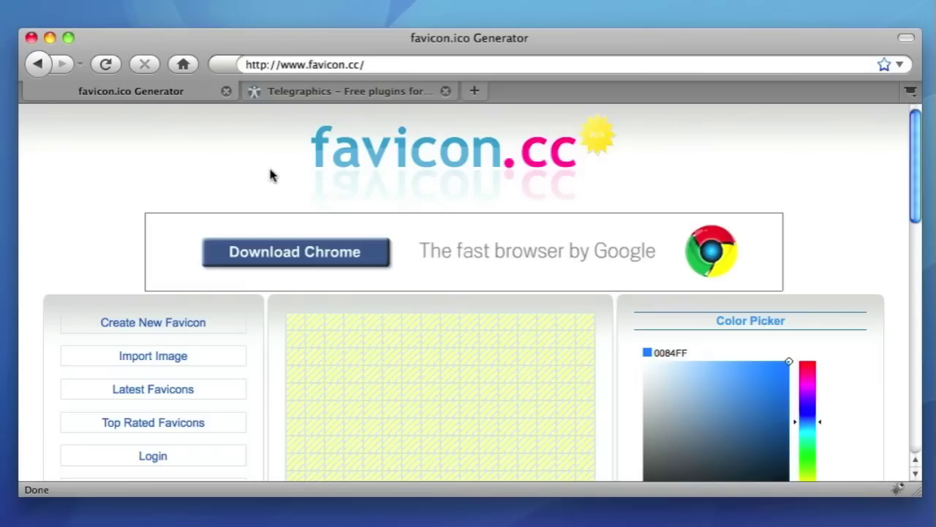
Step: Drag blue pixels across the 16×16 favicon grid and erase one cell to refine the stepped shape
scroll(271, 174, "down", 5)
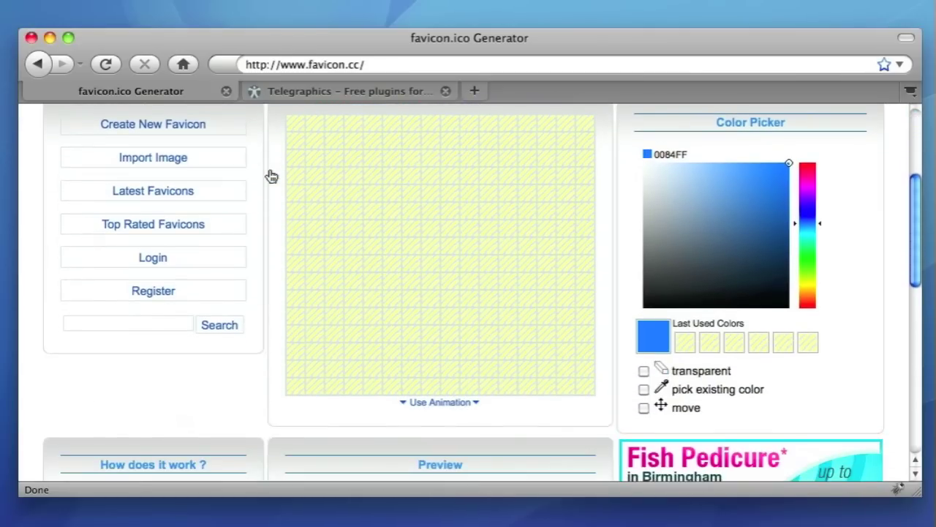
scroll(270, 176, "up", 1)
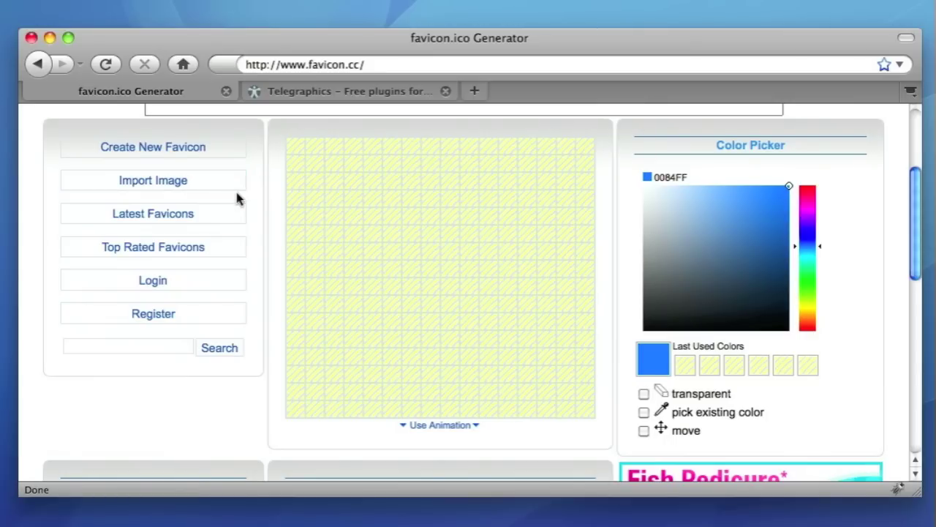
scroll(258, 212, "down", 3)
scroll(257, 212, "up", 3)
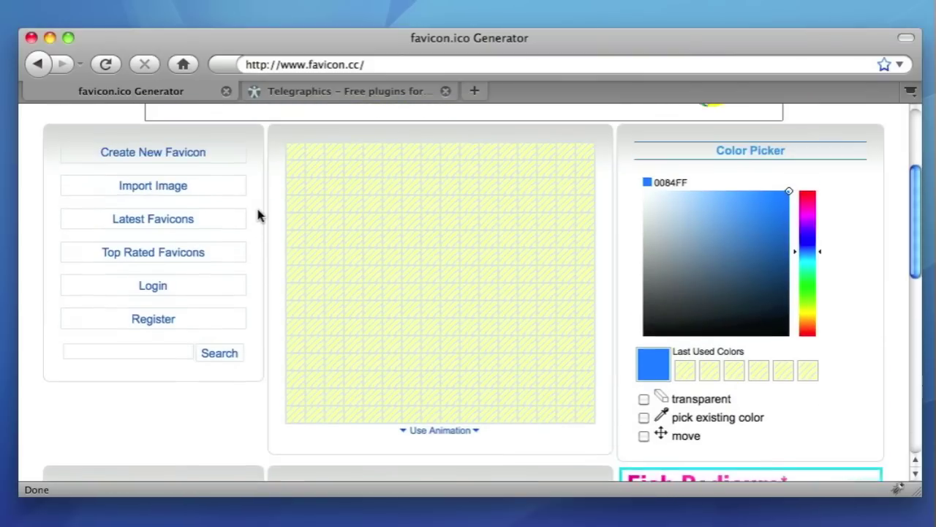
mouse_move(410, 242)
left_mouse_down()
mouse_move(394, 283)
mouse_move(449, 316)
mouse_move(472, 202)
mouse_move(427, 244)
mouse_move(464, 260)
mouse_move(426, 314)
left_mouse_up()
left_click(423, 278)
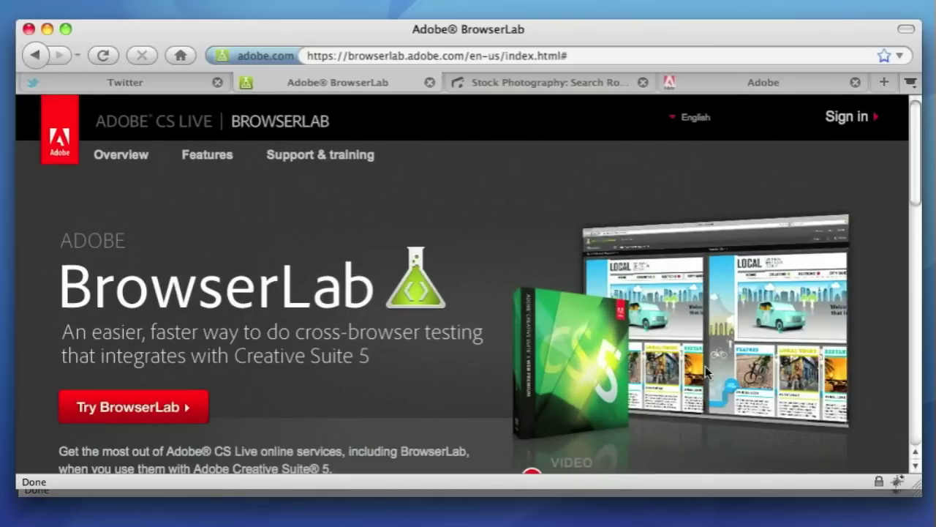
Step: Hide the BrowserLab window and switch to the Telegraphics ICO Format plugin tab
left_click(333, 84)
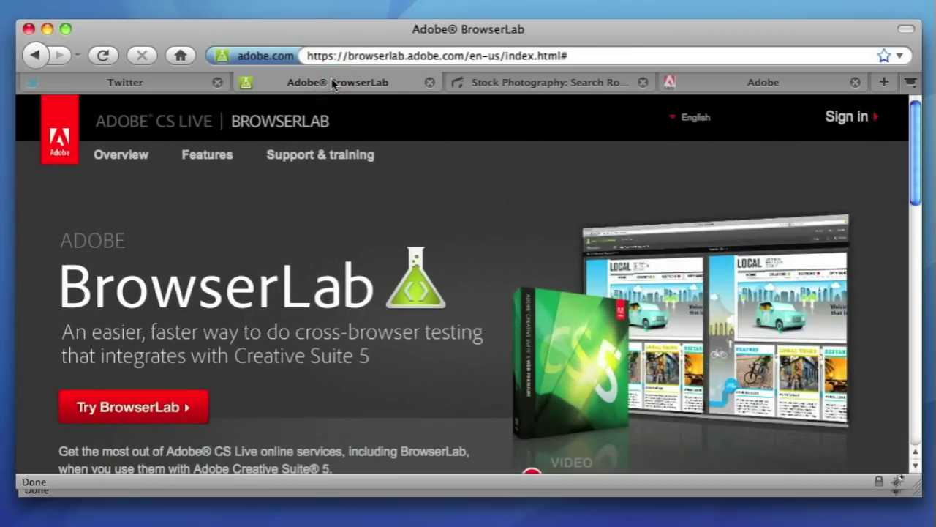
left_click(46, 28)
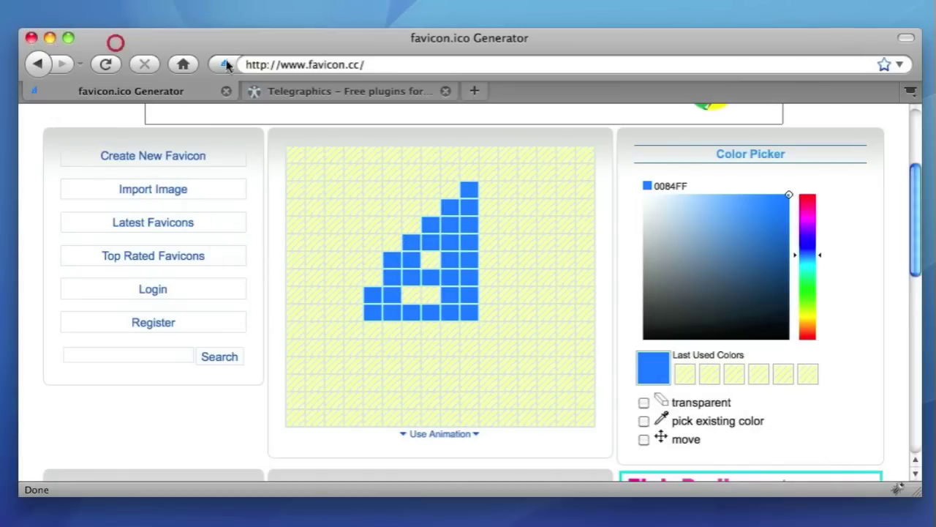
left_click(275, 90)
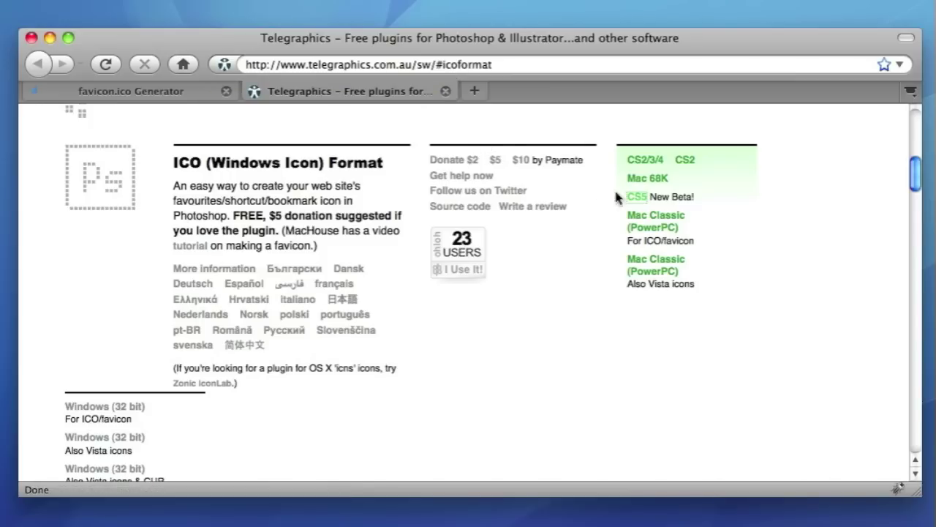
Step: Download the CS5 plugin disk image ICOFormat-2.0f1-CS5.dmg using Save File
left_click(737, 194)
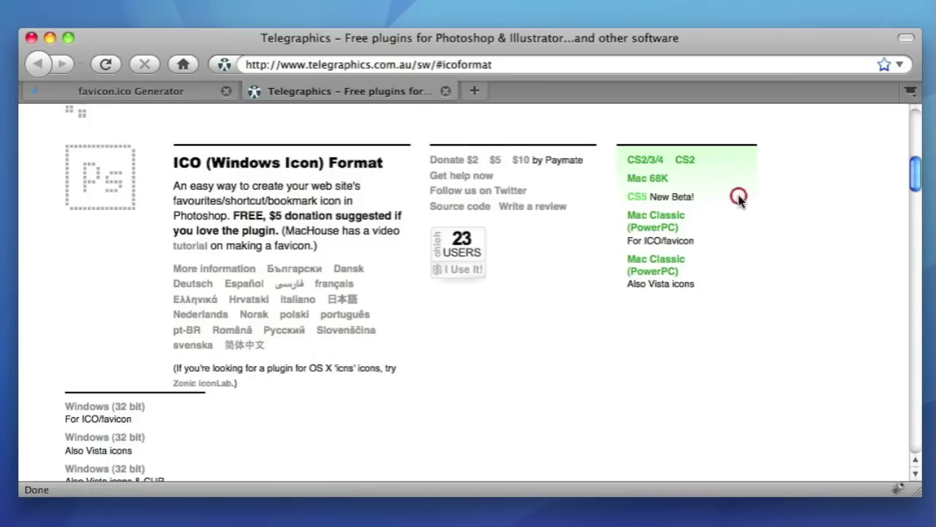
left_click(635, 199)
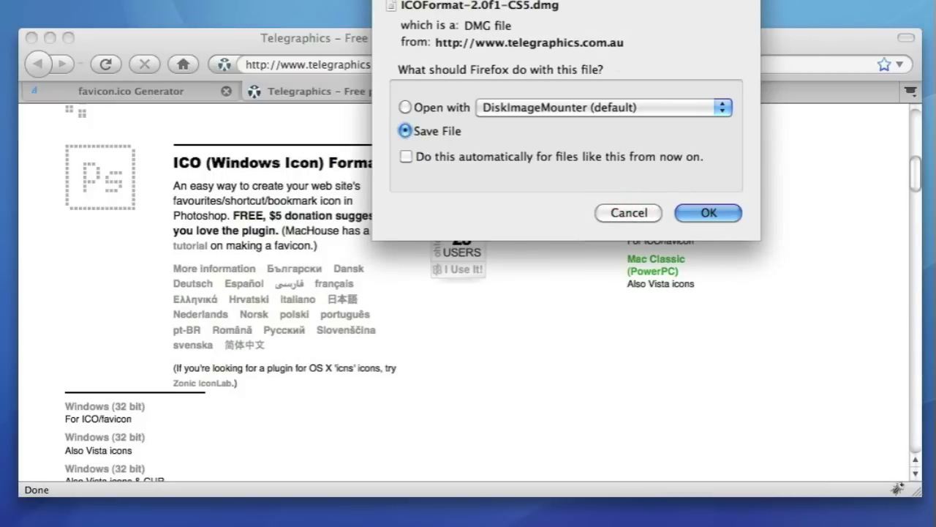
left_click(663, 261)
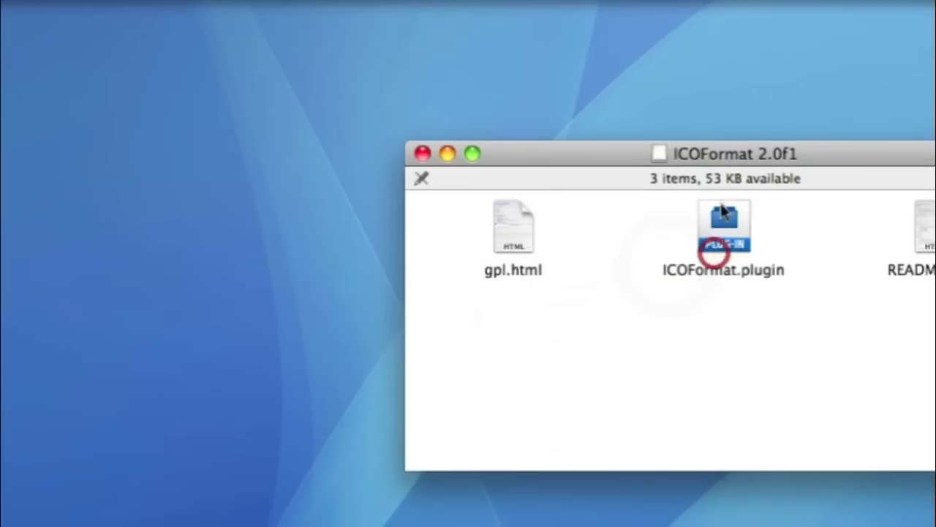
Step: Select ICOFormat.plugin and open Applications > Adobe Photoshop CS5 > Plug-ins > File Formats in a new window
left_click(735, 223)
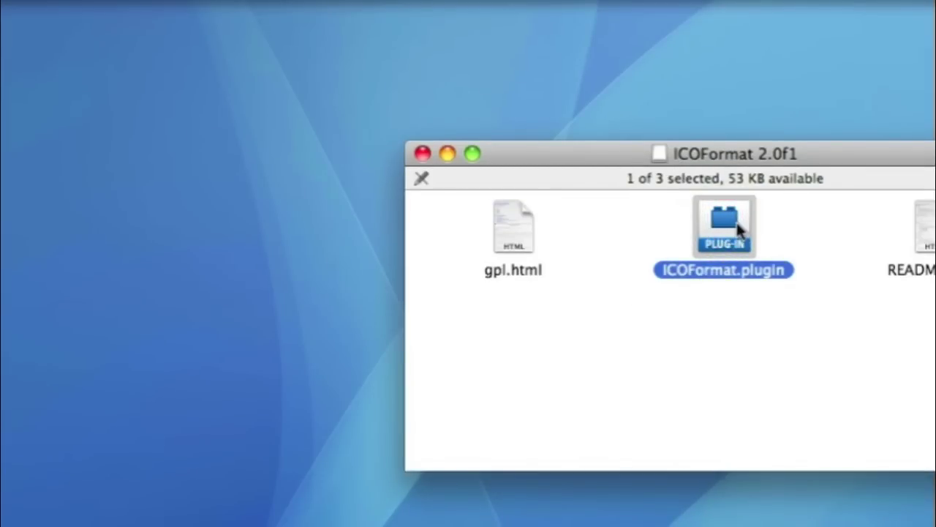
key("super+n")
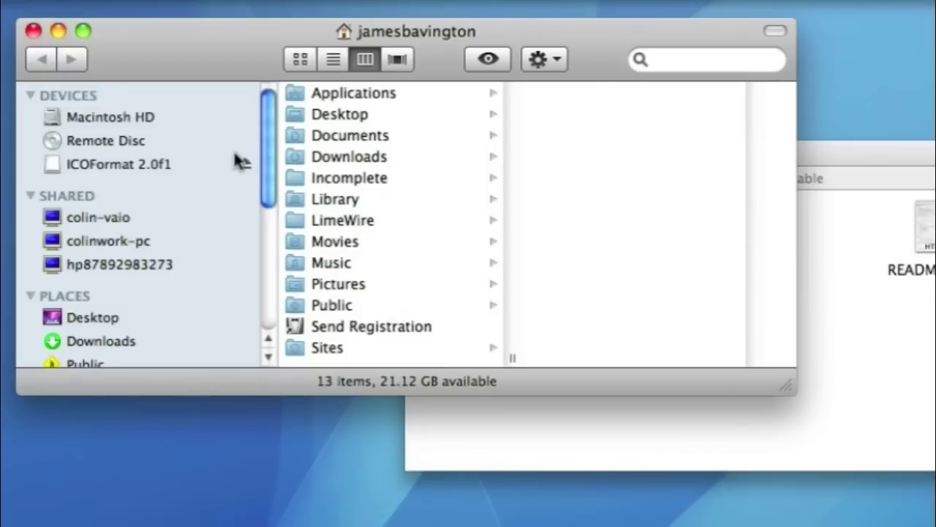
scroll(178, 184, "down", 5)
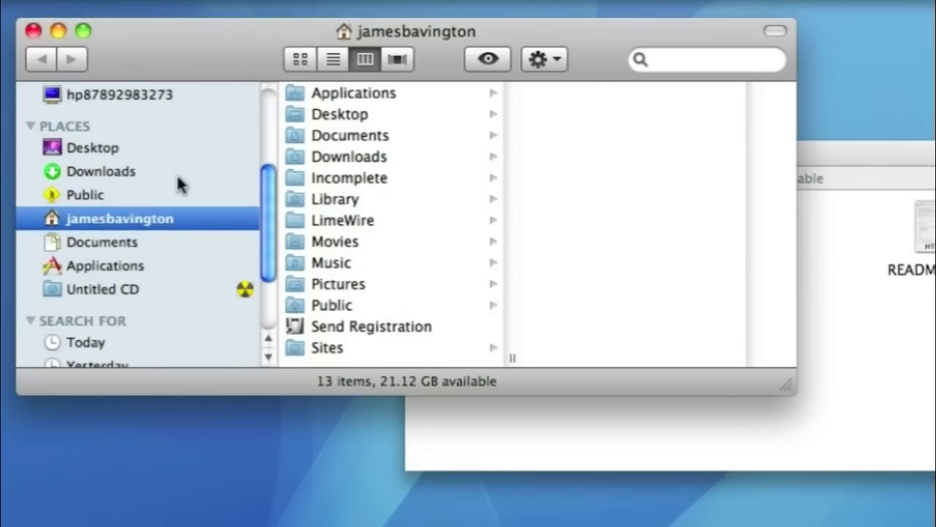
left_click(139, 269)
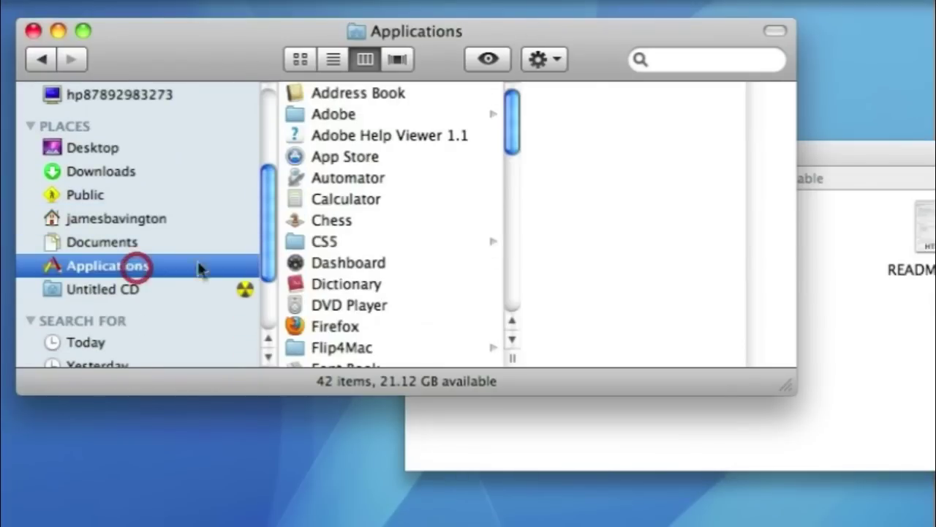
left_click(371, 241)
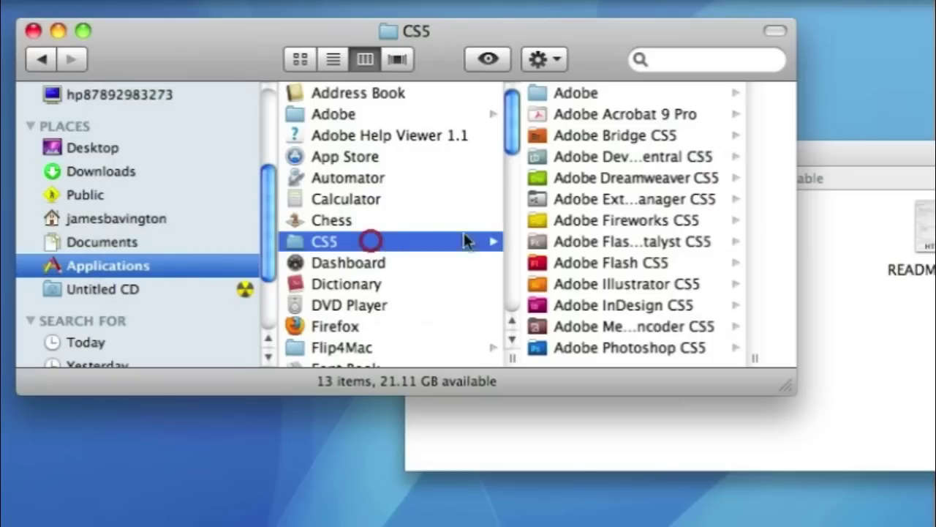
left_click(584, 344)
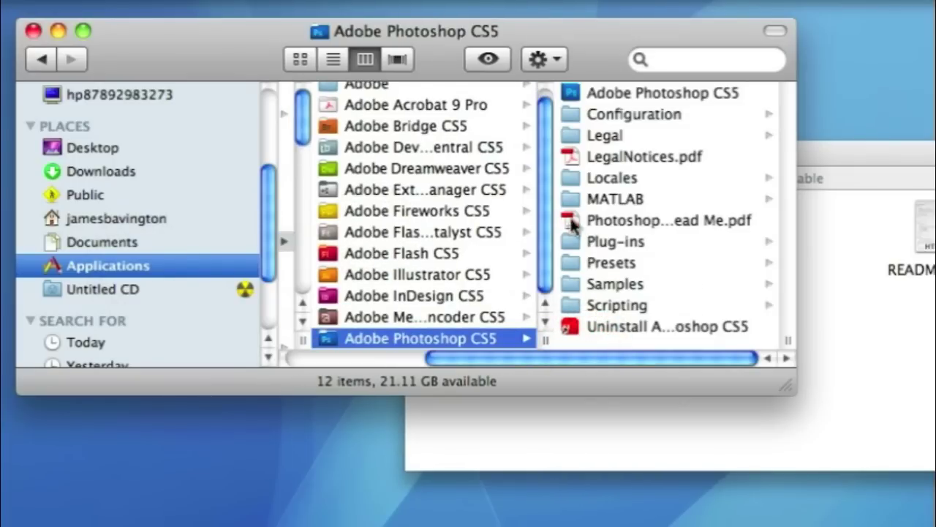
left_click(589, 243)
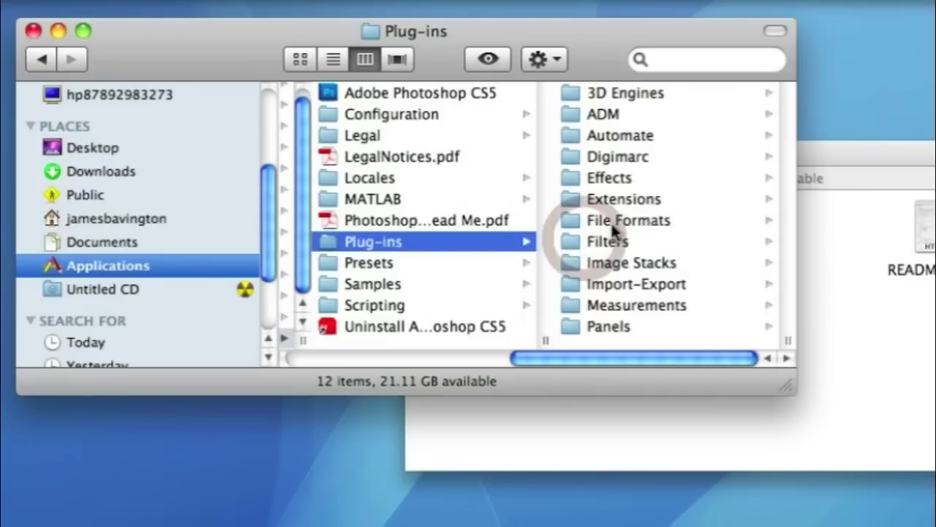
left_click(613, 220)
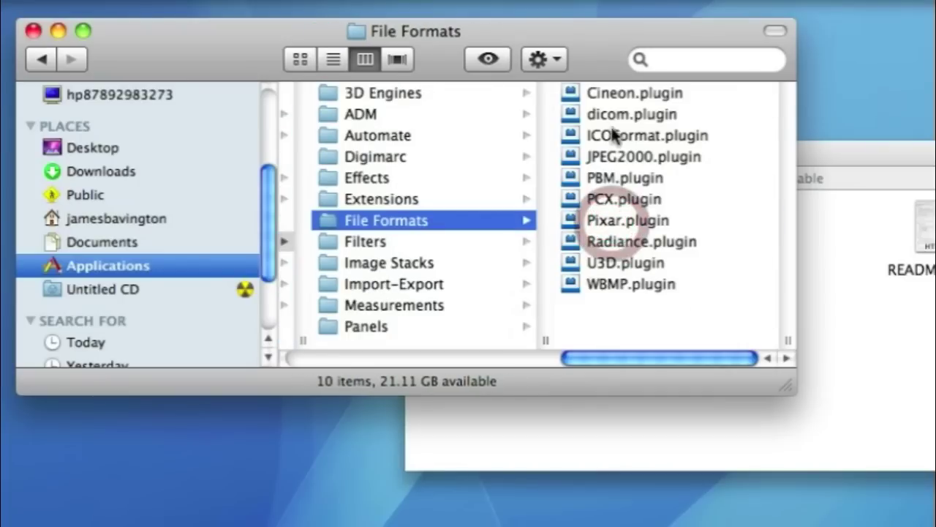
Step: Check the File Formats folder against the ICOFormat disk window, then close the File Formats window
left_click(801, 152)
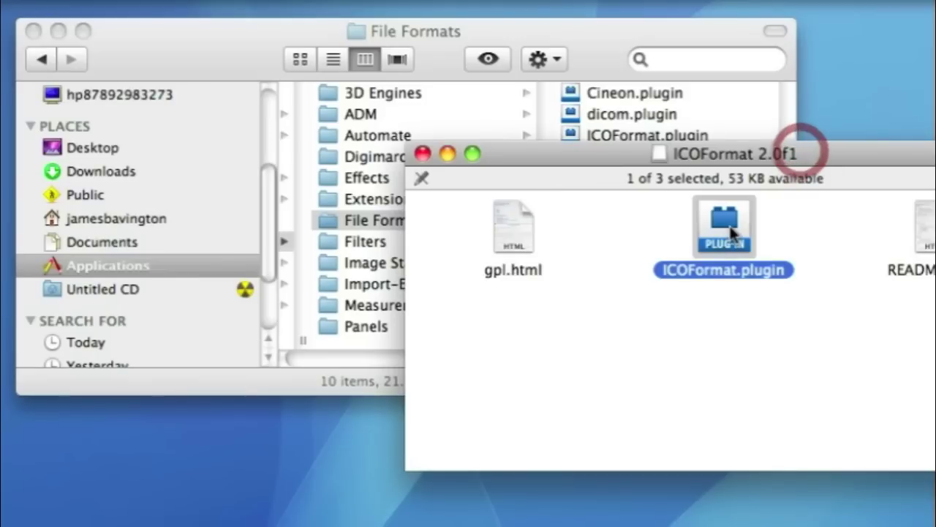
left_click(542, 39)
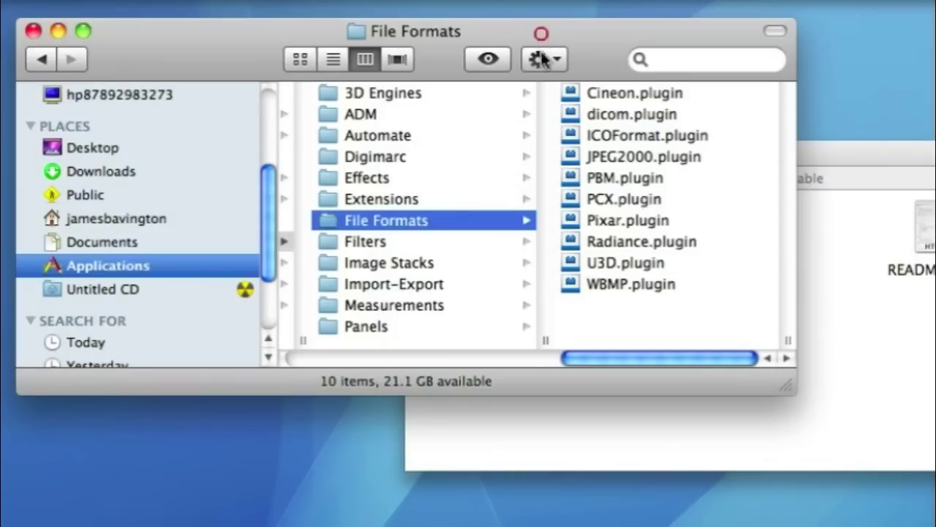
left_click(34, 33)
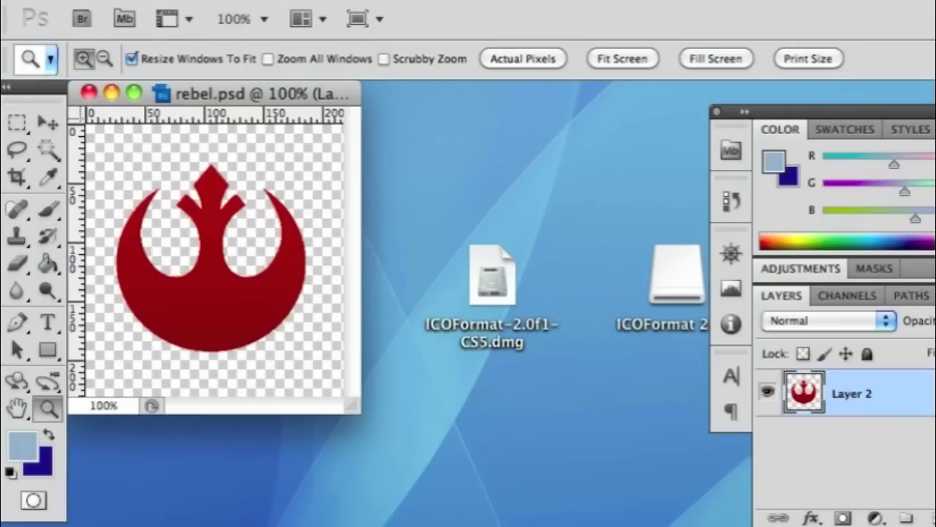
Step: Open Photoshop's File menu while rebel.psd is on screen
left_click(180, 1)
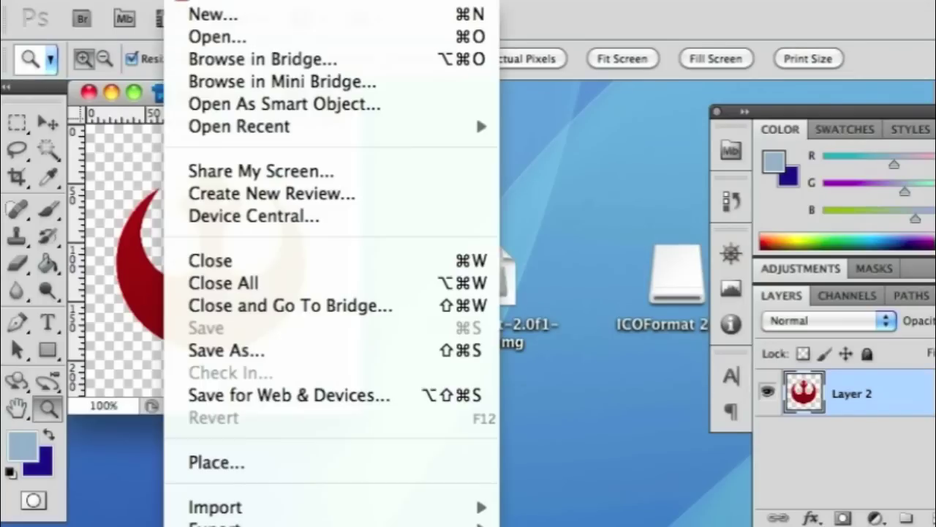
Step: Create a new 16×16-pixel, 72 ppi RGB document with a transparent background
left_click(209, 14)
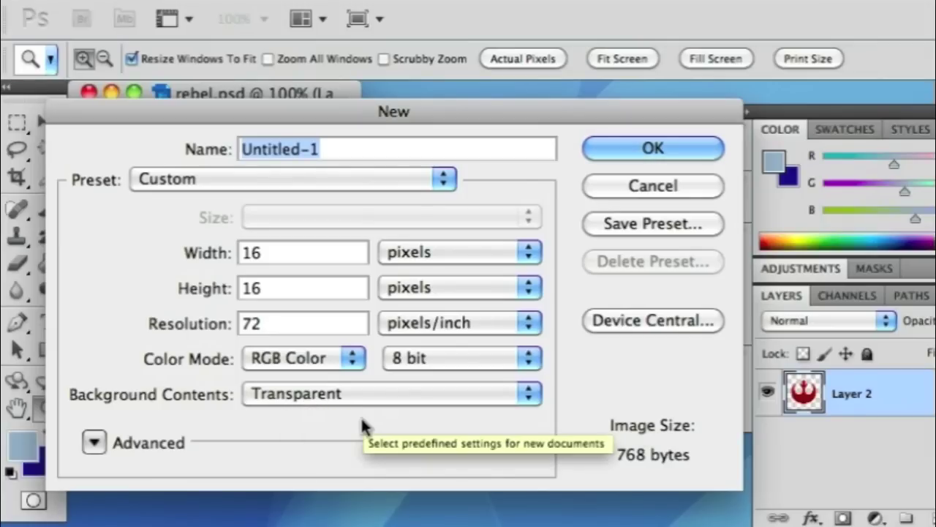
left_click(624, 143)
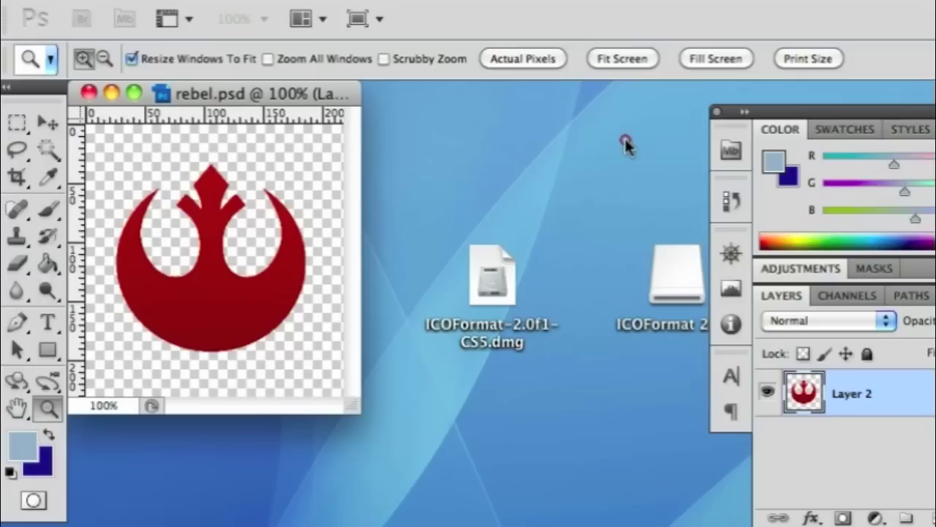
Step: Float Untitled-1, drag the rebel logo into it with the Move tool, and minimise rebel.psd
left_click_drag(249, 117, 506, 192)
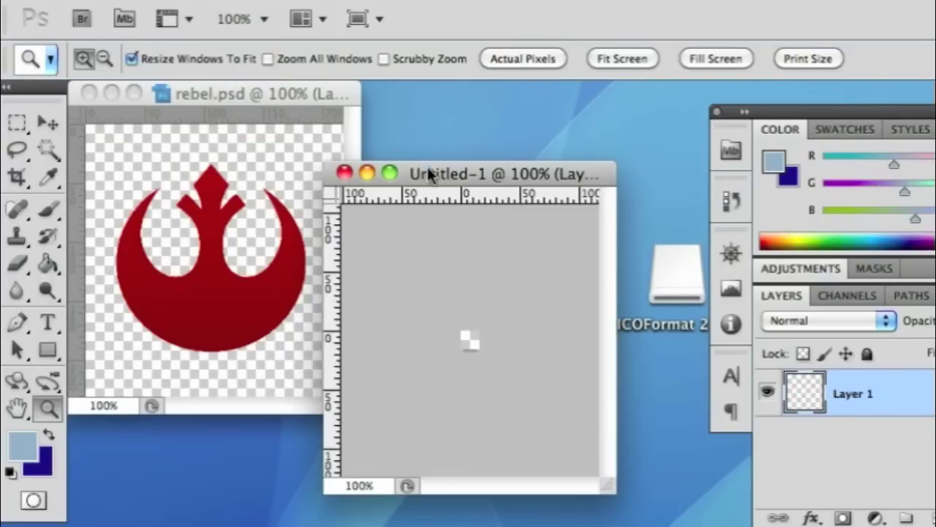
left_click_drag(427, 167, 459, 125)
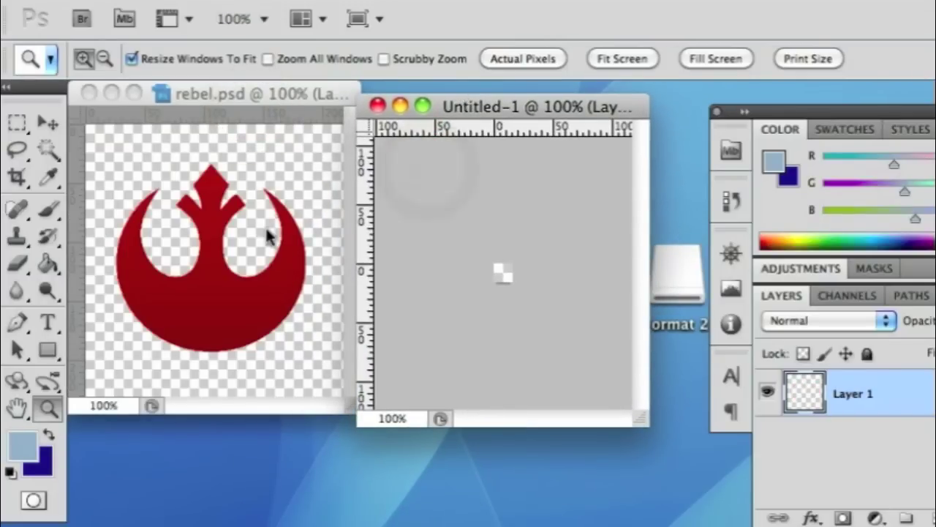
left_click(266, 230)
left_click(49, 125)
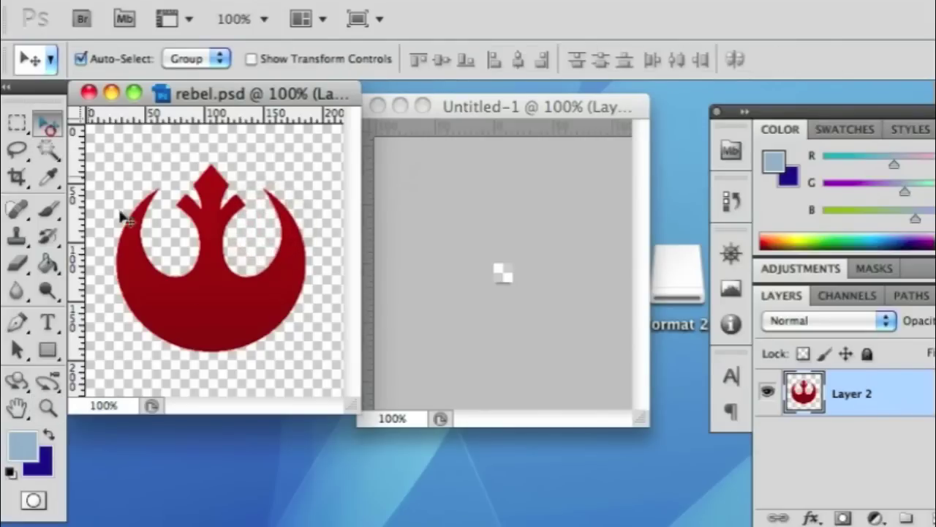
left_click_drag(198, 296, 508, 275)
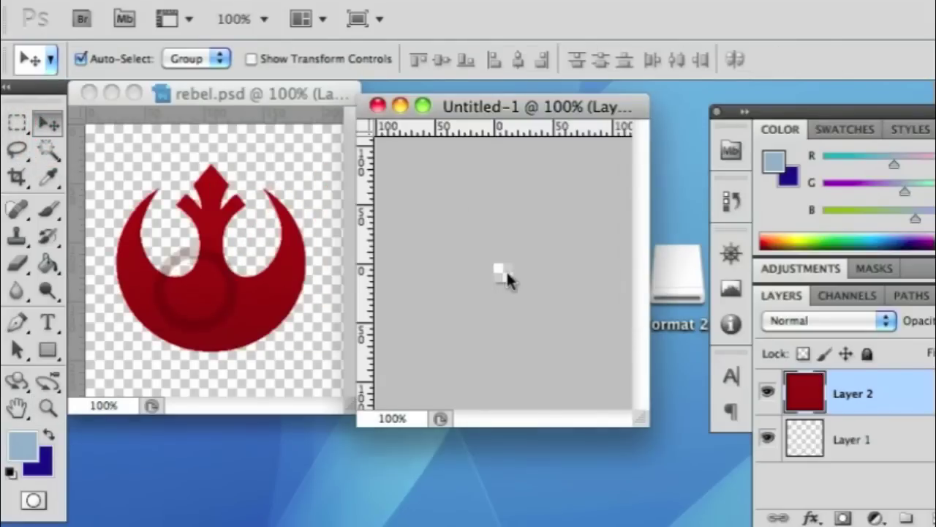
left_click(109, 93)
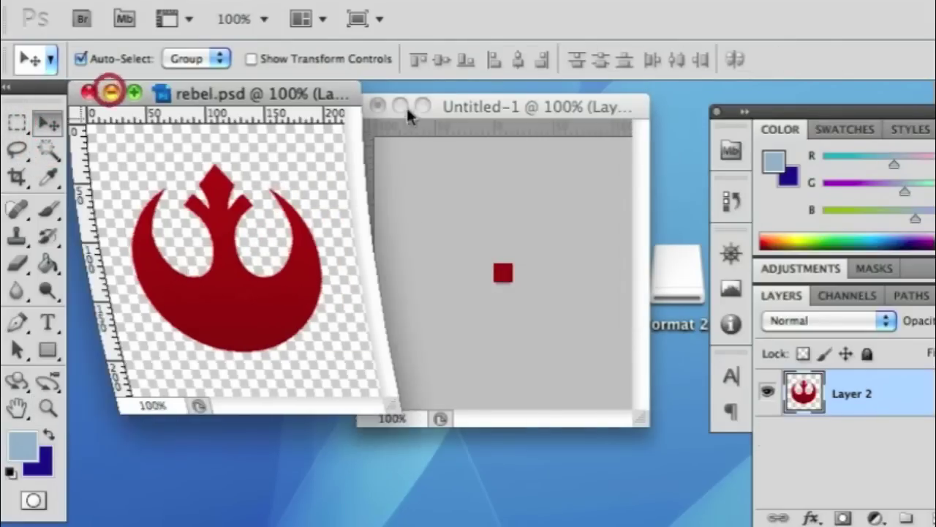
Step: Move and enlarge the Untitled-1 window and zoom it to 400%
left_click_drag(479, 109, 230, 111)
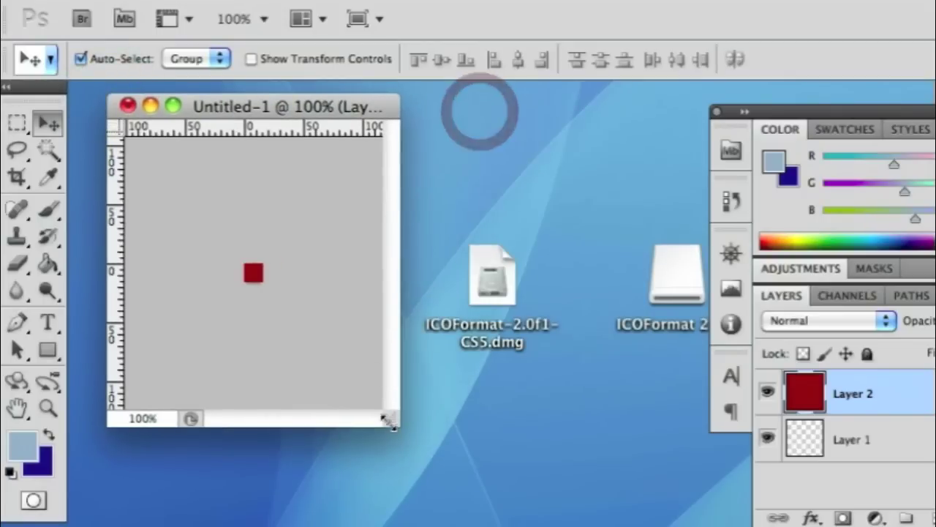
left_click_drag(386, 420, 679, 525)
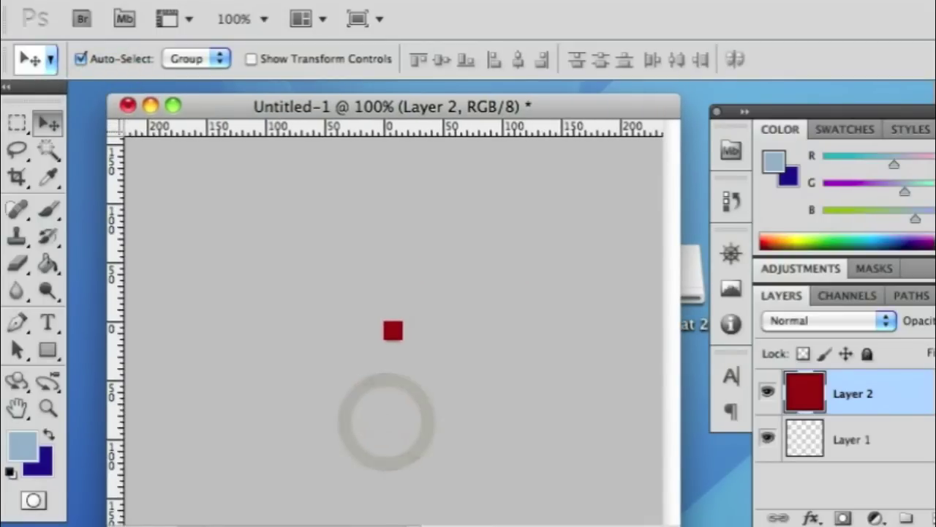
left_click(47, 408)
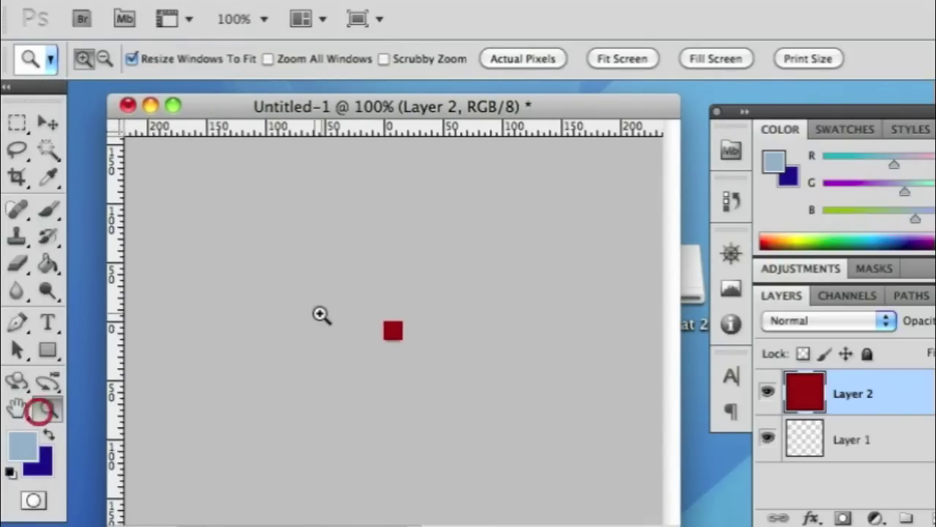
left_click(322, 313)
left_click(163, 156)
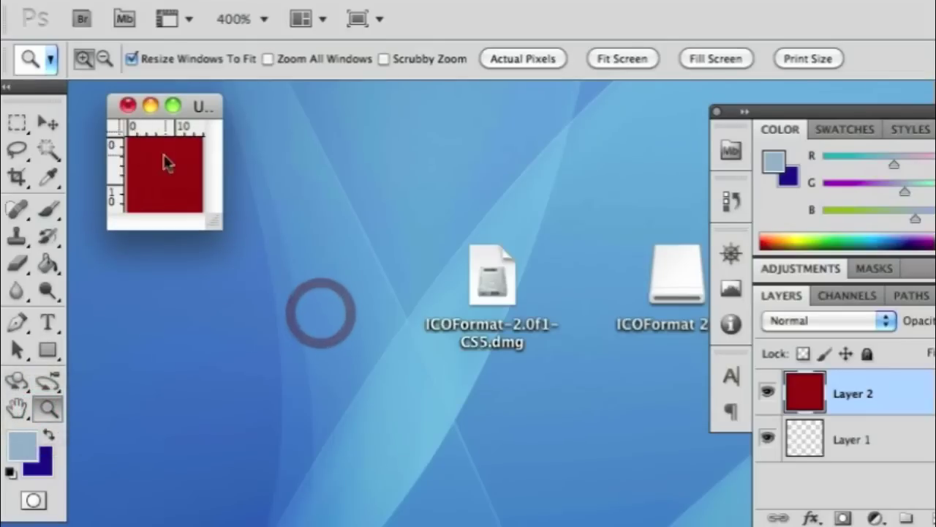
left_click(211, 215)
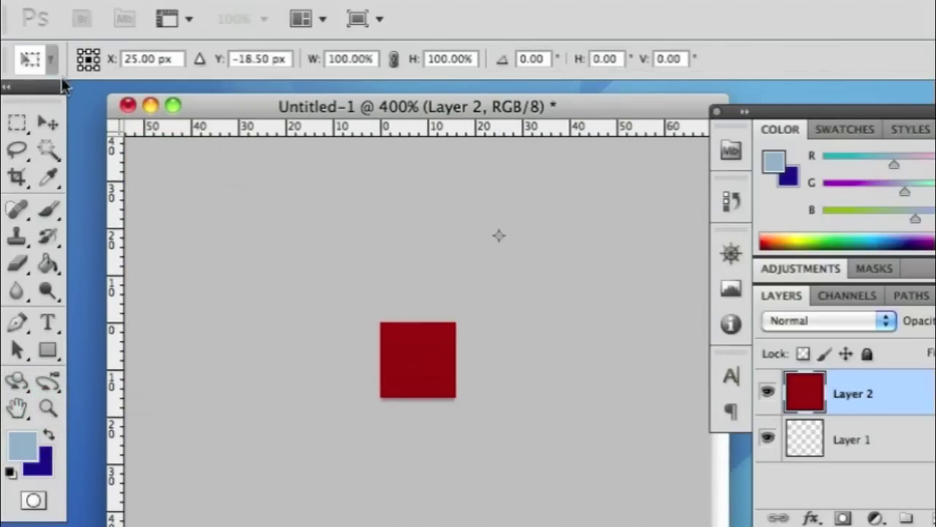
Step: Free-transform the logo on Layer 2 down to 9.86% so it fits the 16×16 canvas
left_click(46, 120)
key("ctrl+t")
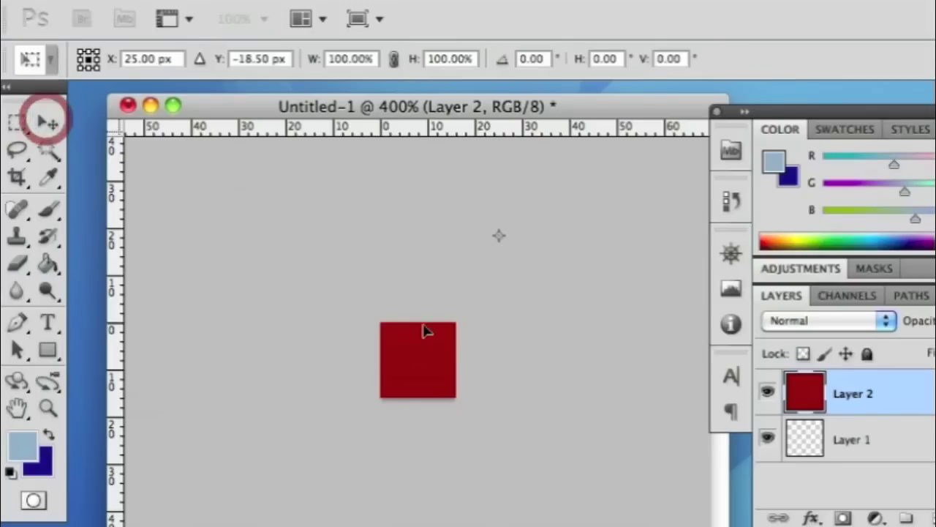
left_click(380, 396)
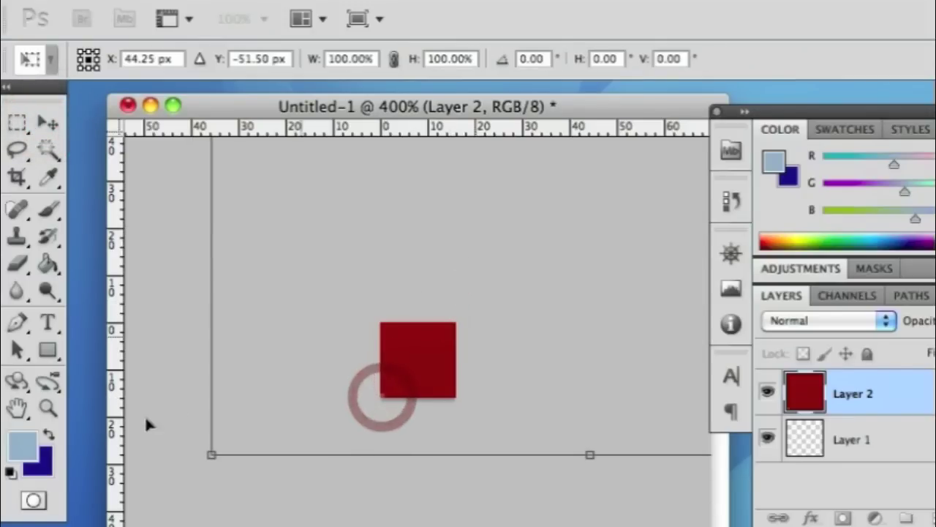
left_click_drag(207, 457, 476, 215)
left_click_drag(540, 178, 324, 431)
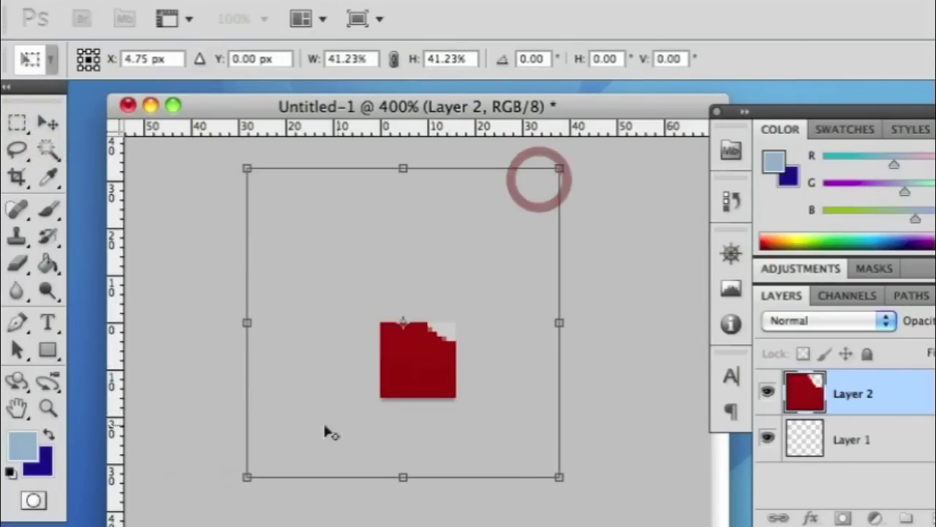
left_click_drag(248, 476, 423, 387)
left_click_drag(472, 309, 455, 313)
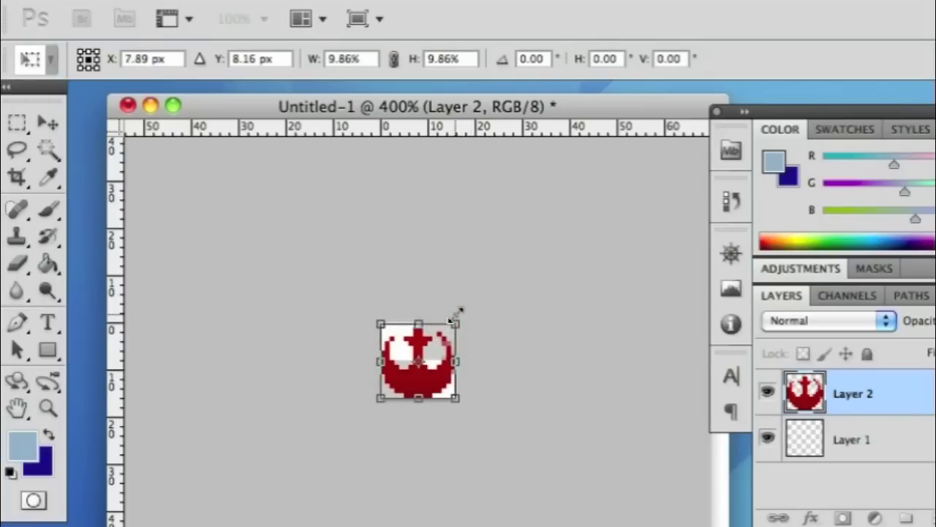
key("Return")
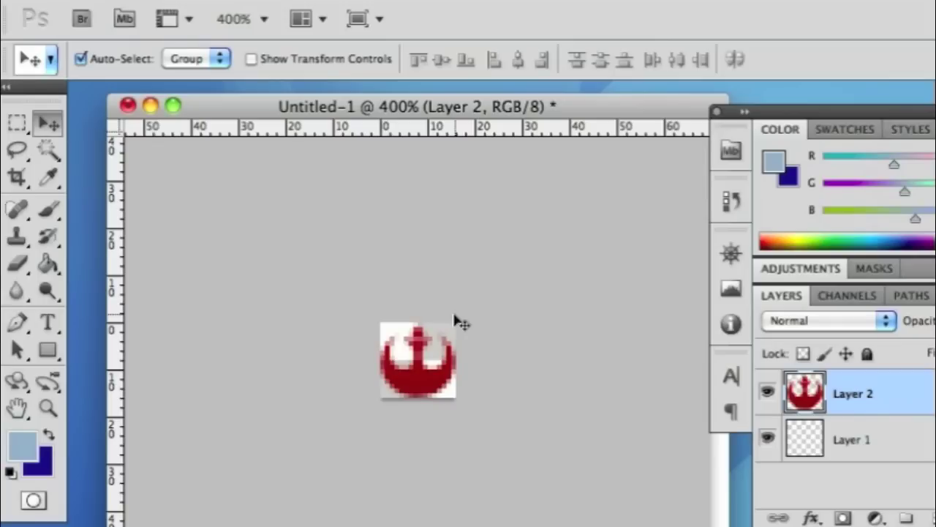
Step: Shrink the document window, return the view to 100%, and nudge the window into place
left_click_drag(728, 525, 638, 501)
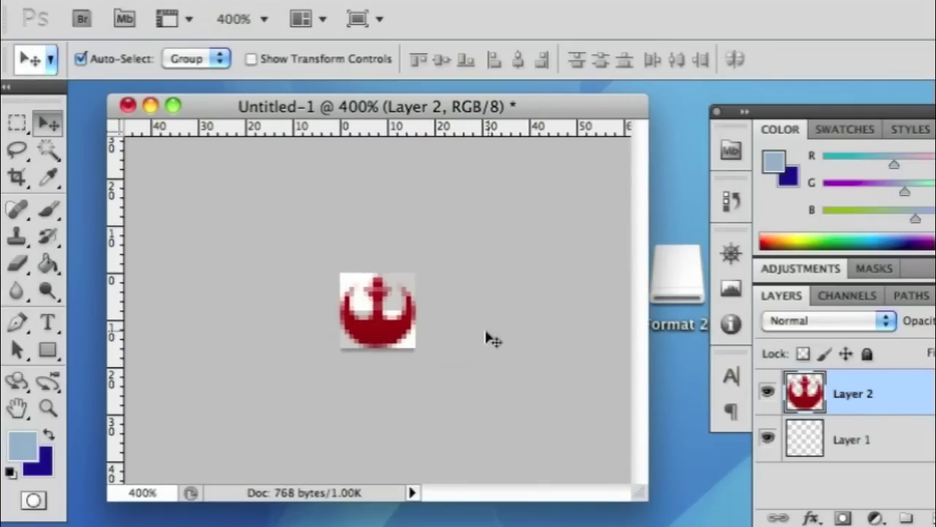
double_click(46, 407)
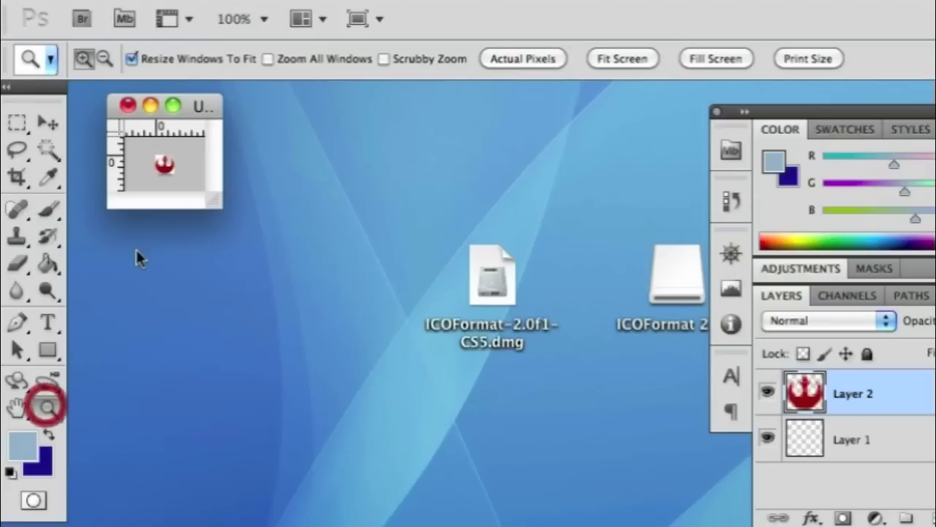
left_click_drag(203, 106, 223, 120)
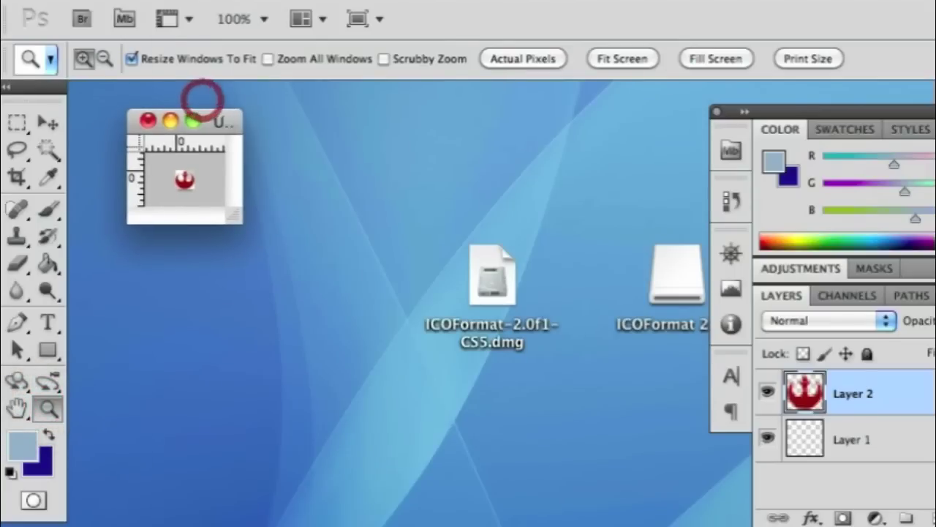
Step: Save the icon as myicon in ICO (Windows Icon) format, over the existing myicon.ico
left_click(179, 1)
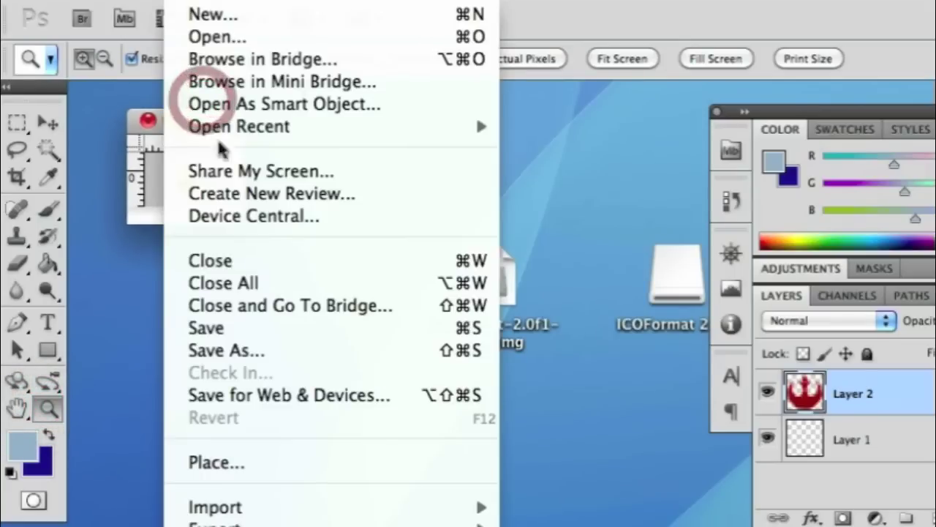
left_click(230, 351)
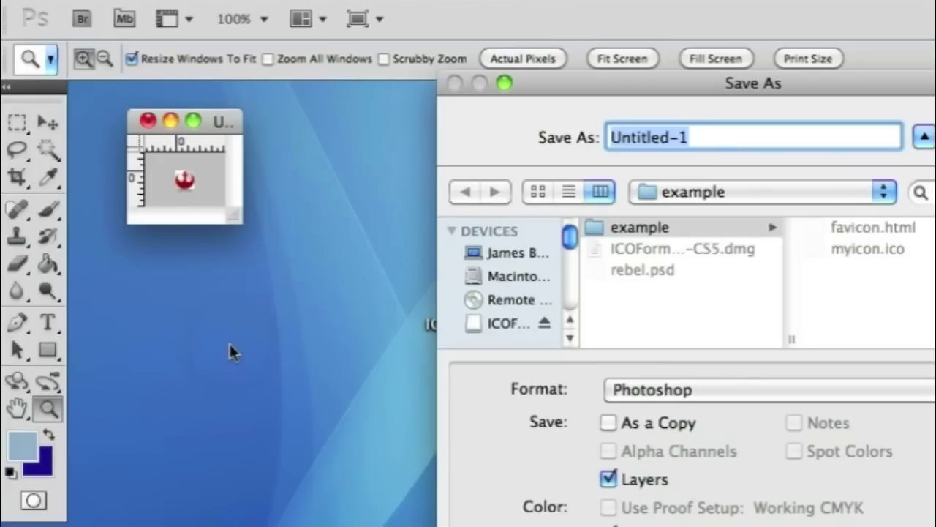
left_click_drag(663, 78, 296, 24)
type("myi")
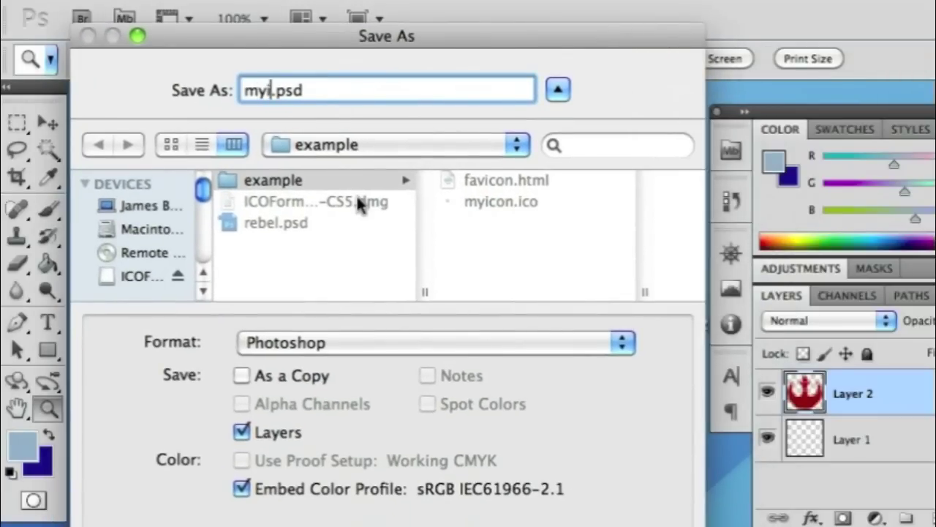
type("con")
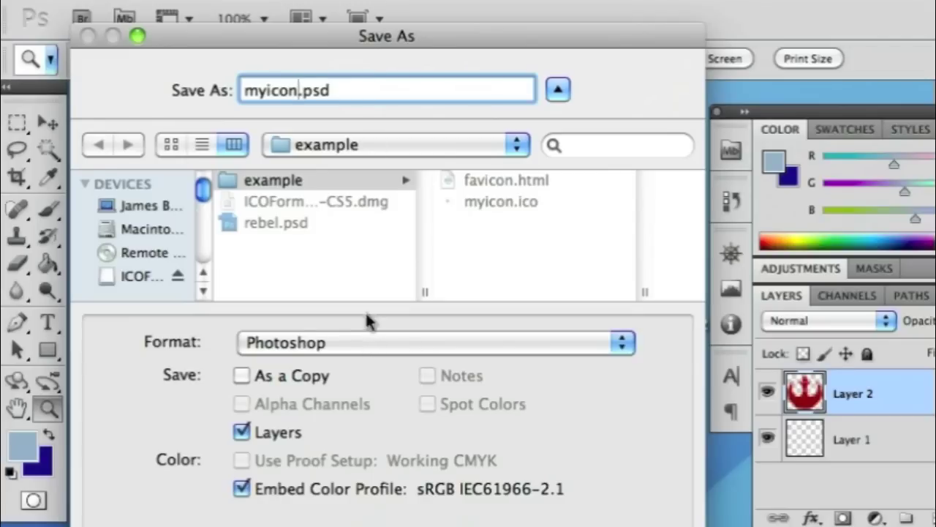
left_click_drag(373, 46, 363, 23)
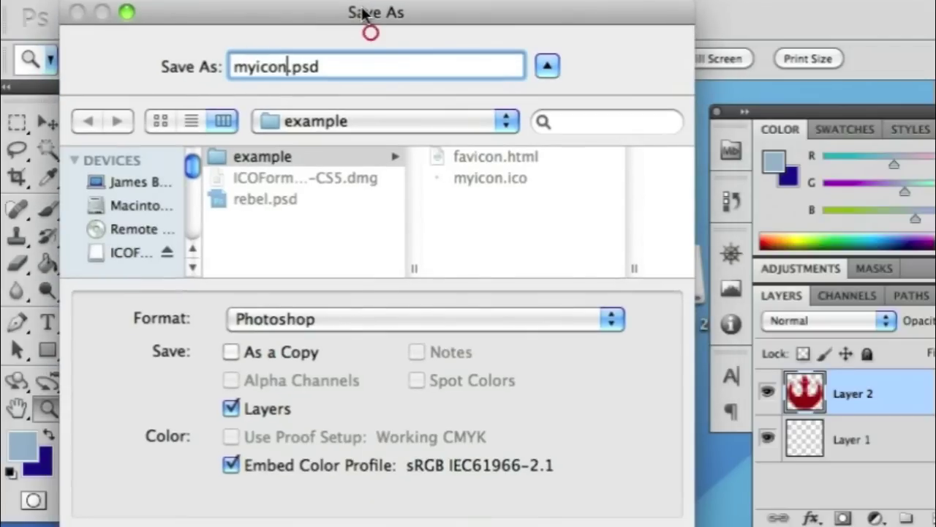
left_click(364, 314)
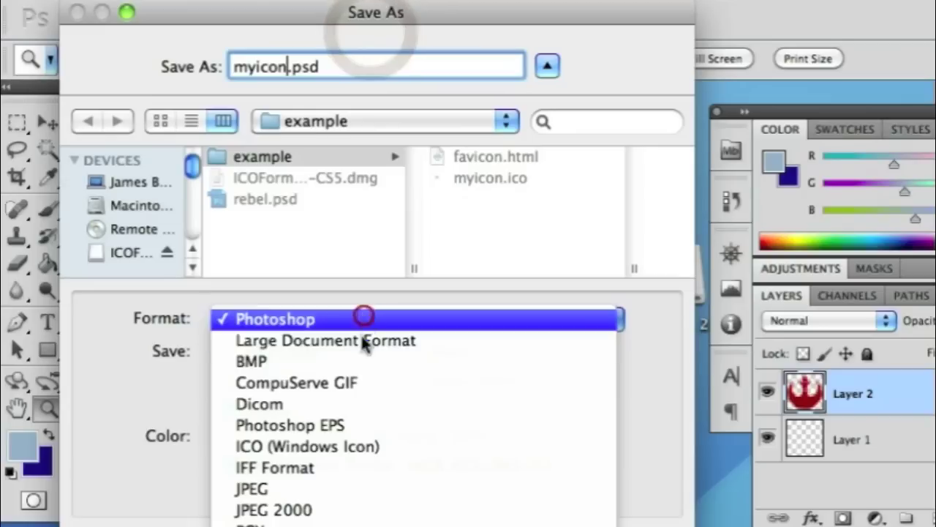
left_click(359, 448)
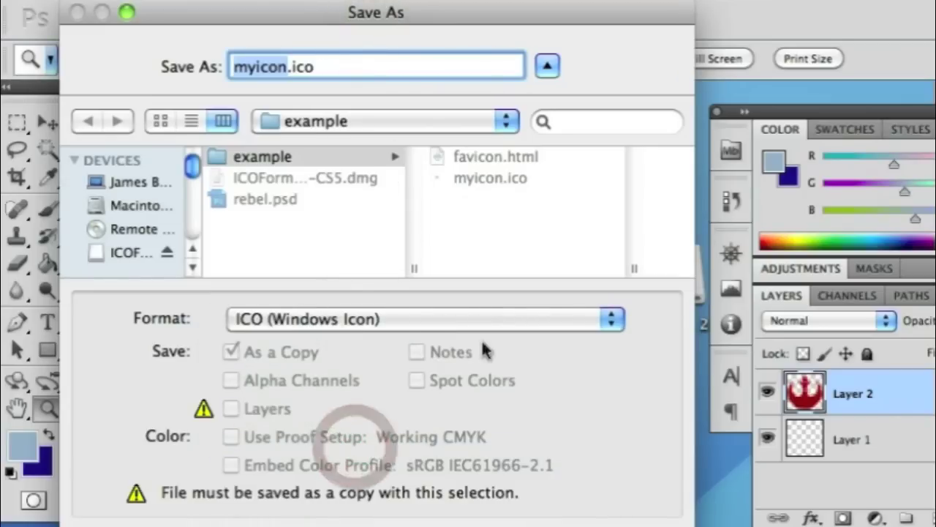
key("Return")
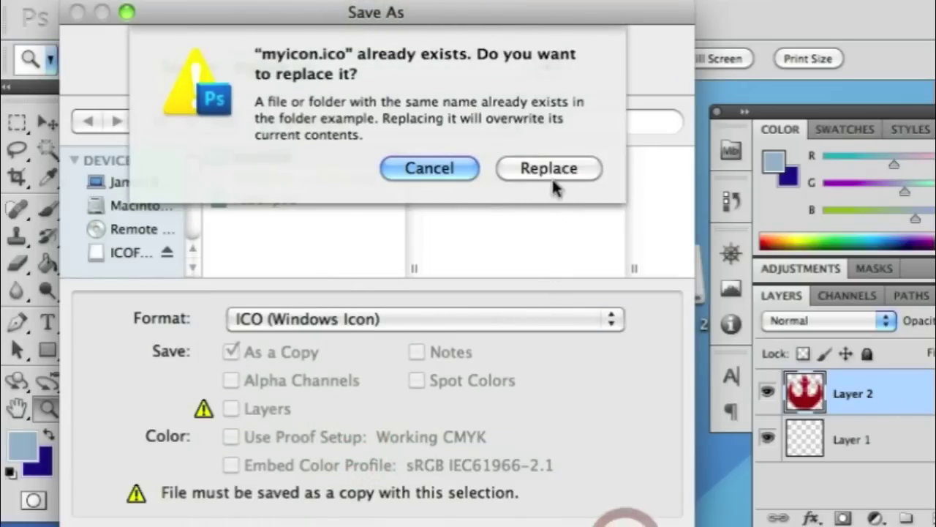
Step: Overwrite the existing myicon.ico, keeping the Standard ICO format
left_click(550, 168)
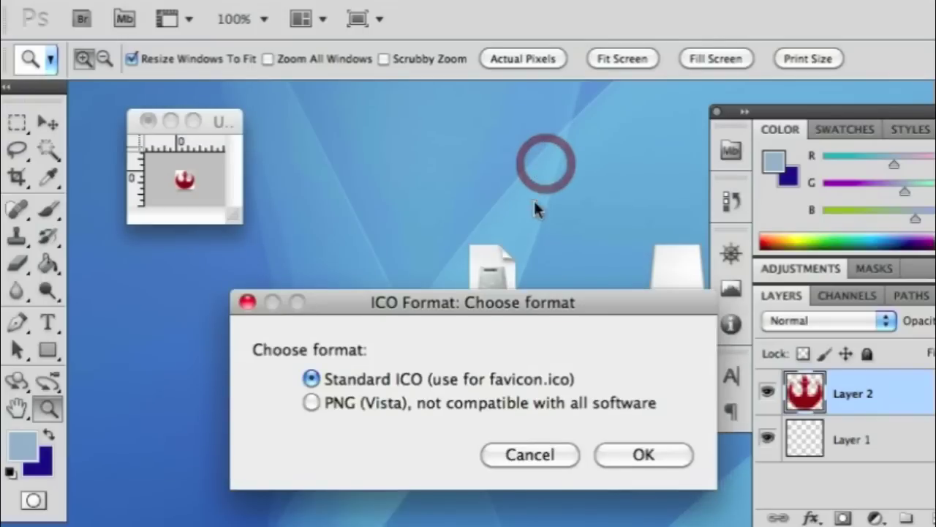
left_click_drag(515, 303, 420, 171)
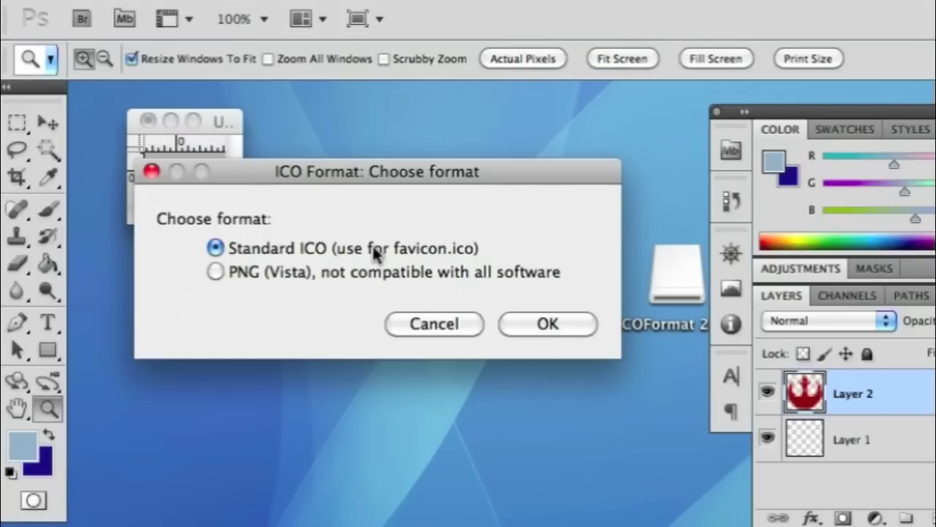
left_click(546, 327)
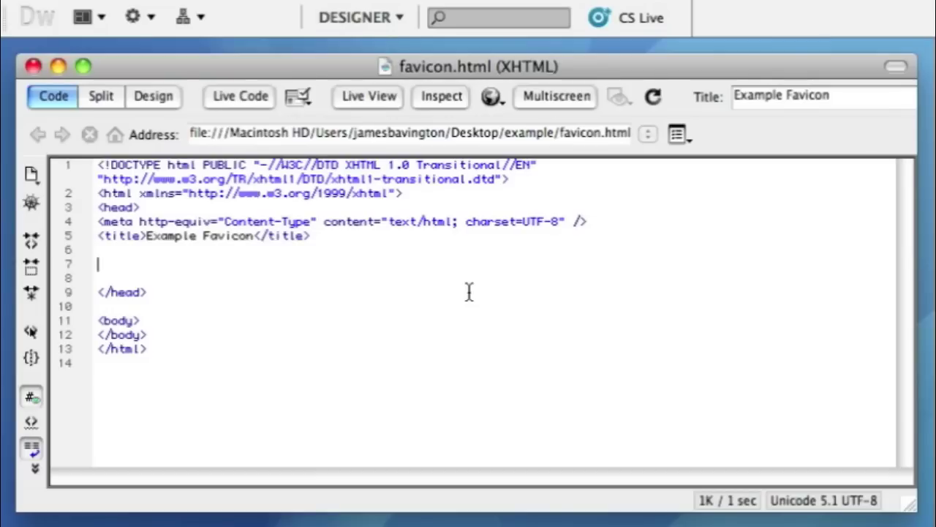
Step: Write <link rel="shortcut icon" href="myicon.ico" /> on line 7 of the head, then save favicon.html
type("<link rel")
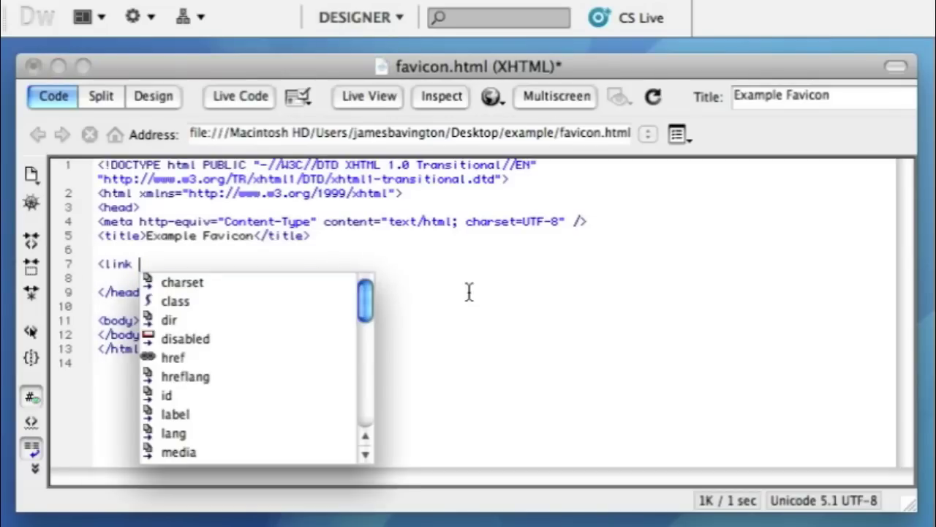
key("Return")
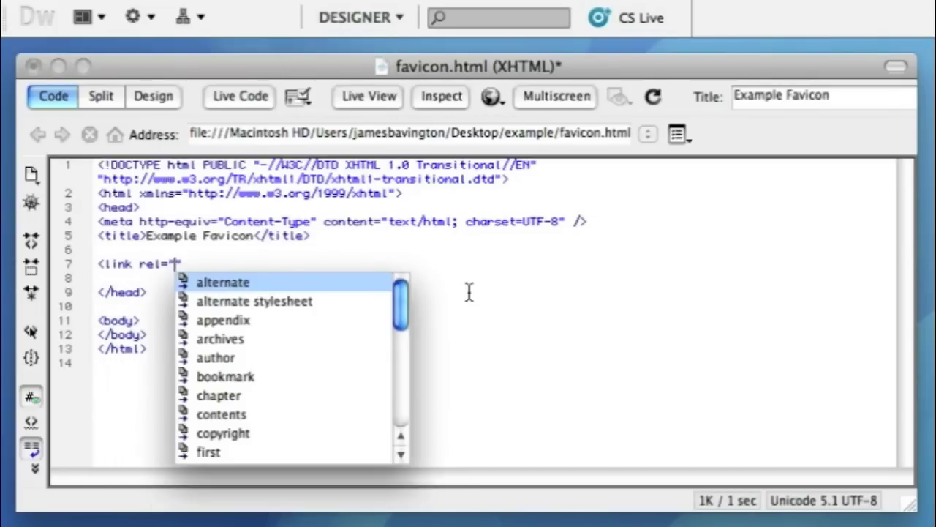
type("short")
key("Return")
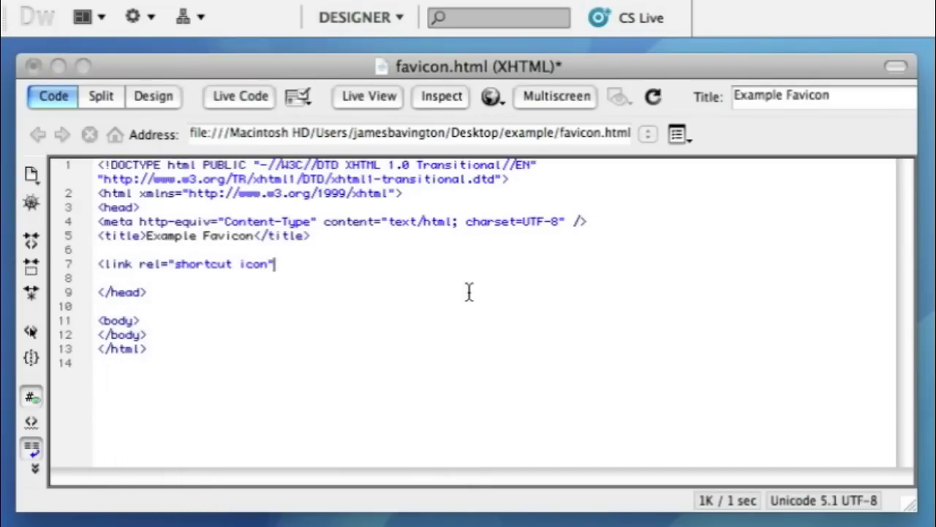
type("href")
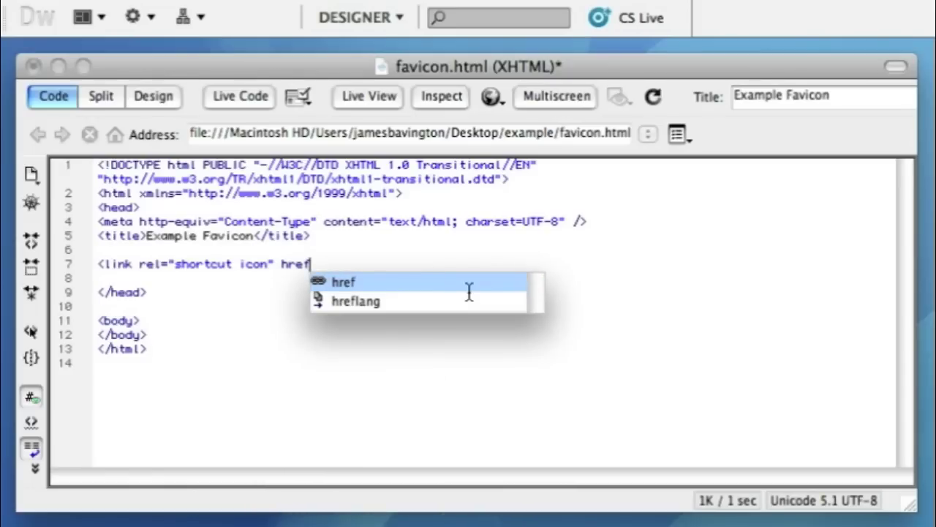
key("Return")
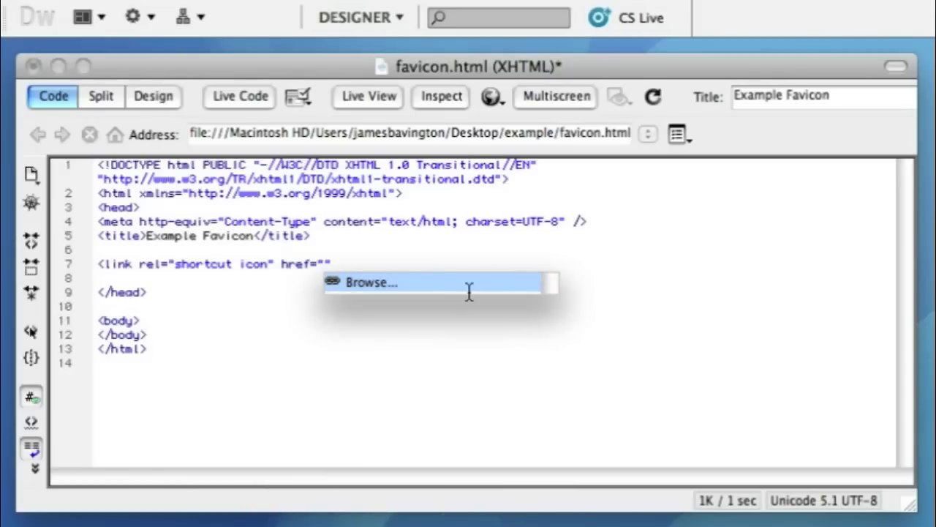
type("myicon")
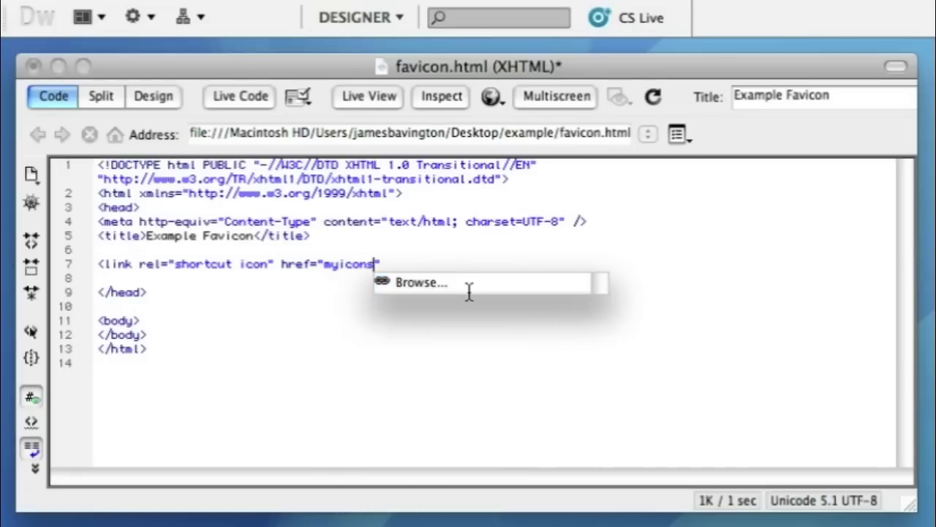
type(".ico")
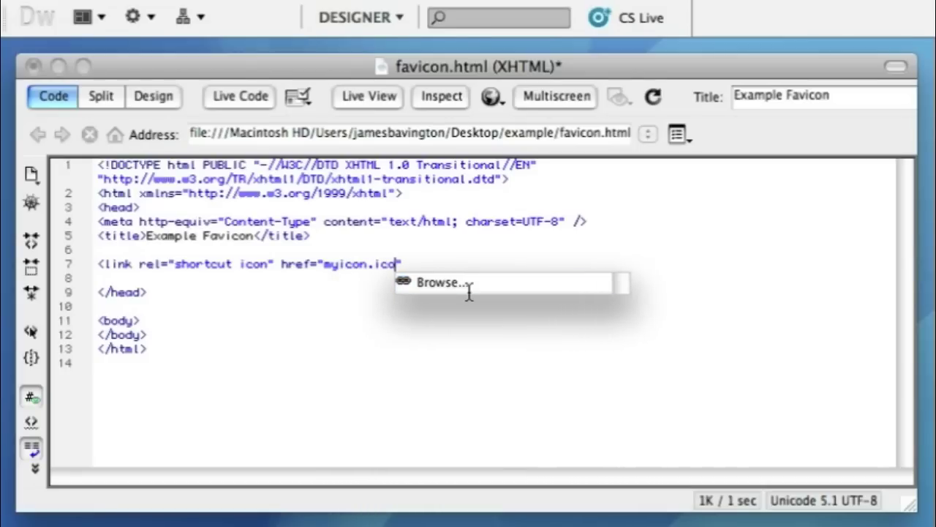
key("super+s")
type("/>")
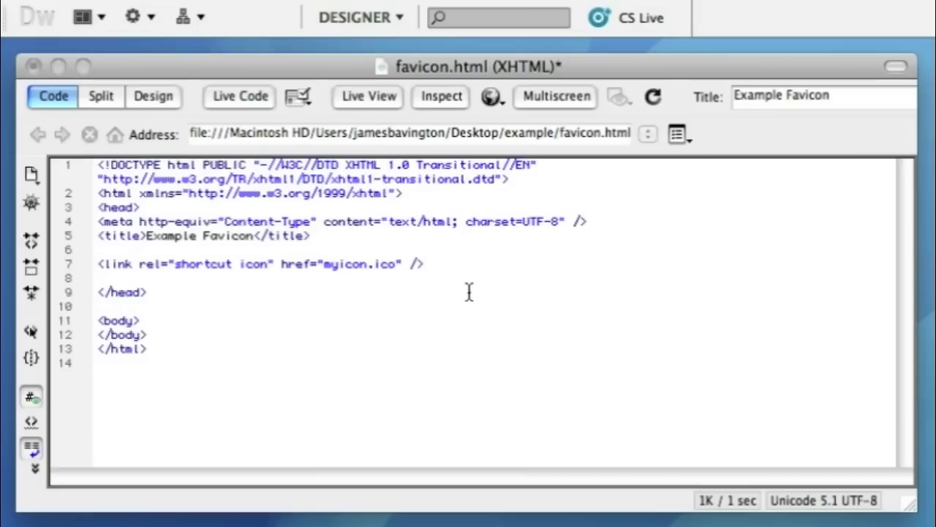
key("super+s")
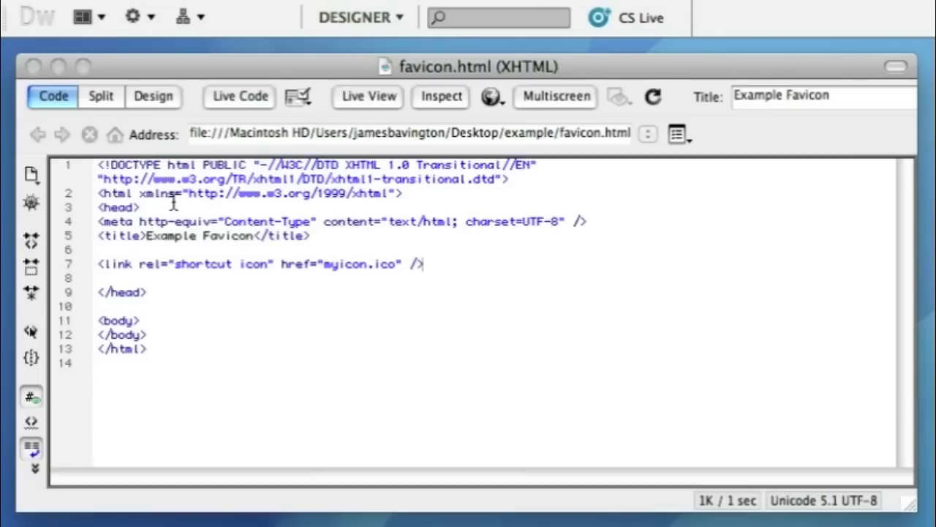
Step: Preview favicon.html in Firefox and reload it so the red emblem favicon appears
key("F12")
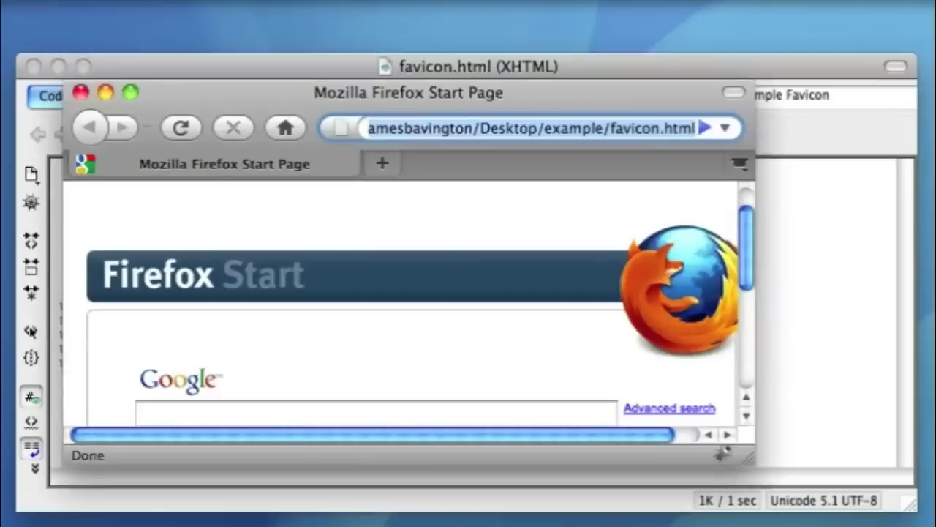
left_click(540, 139)
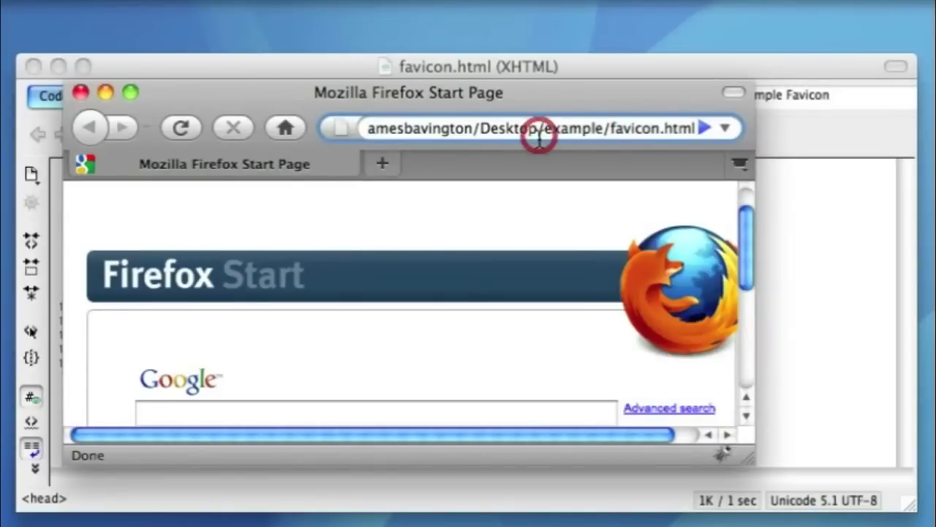
key("Return")
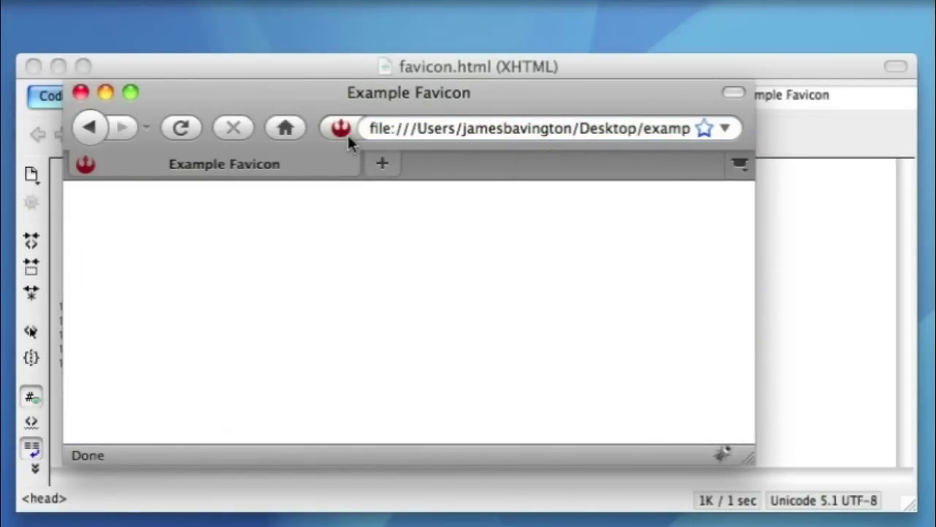